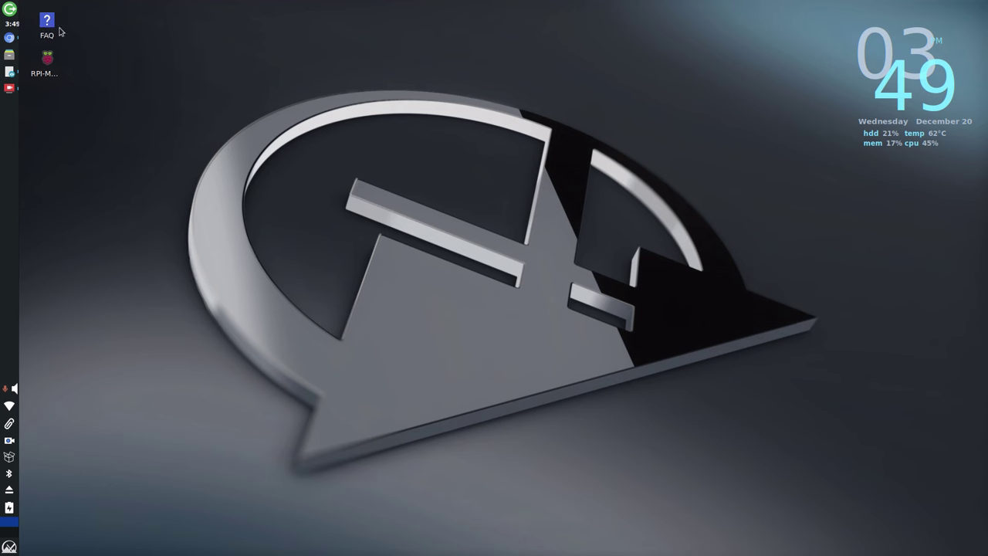
View and close the FAQ document, then open the Raspberry Pi tips page without the duplicate tab.
double_click(49, 23)
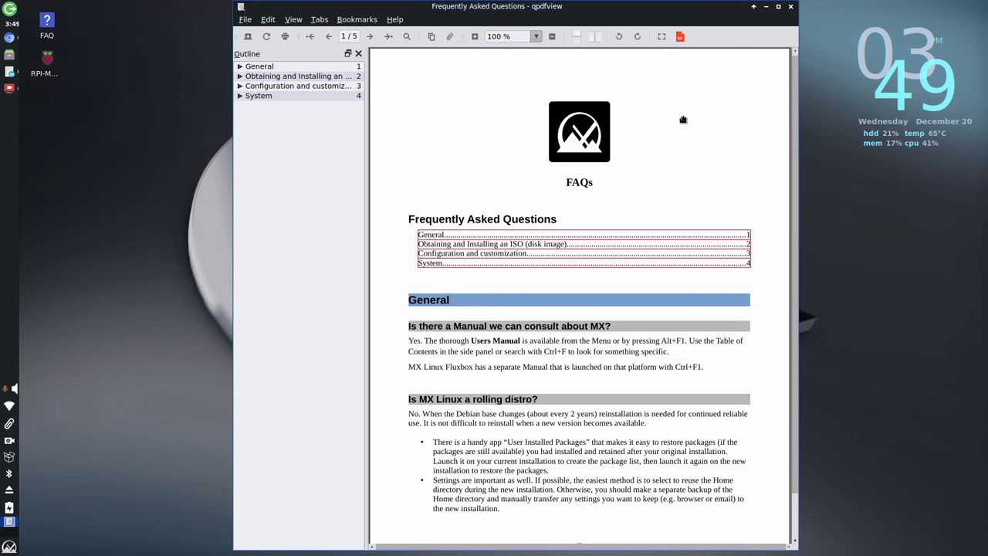
click(793, 8)
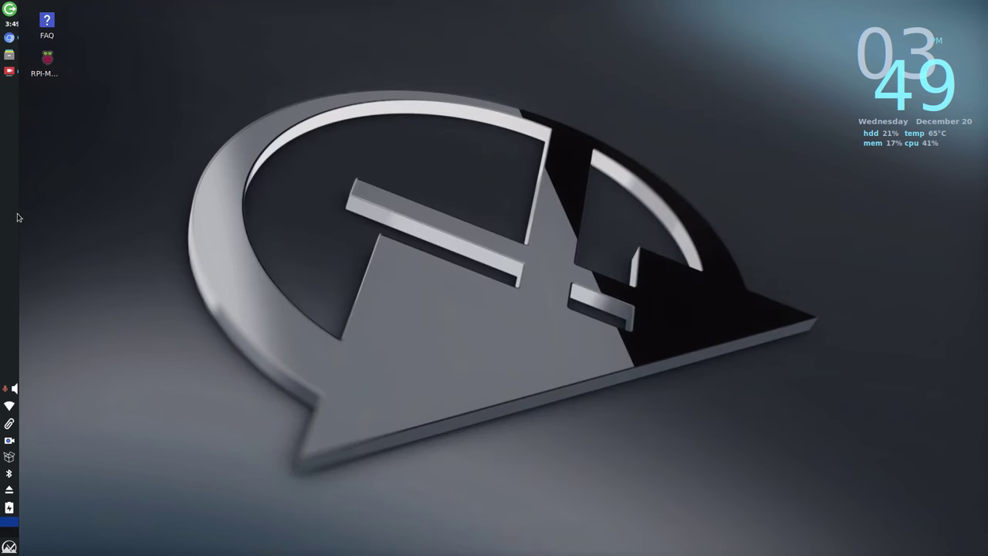
double_click(49, 59)
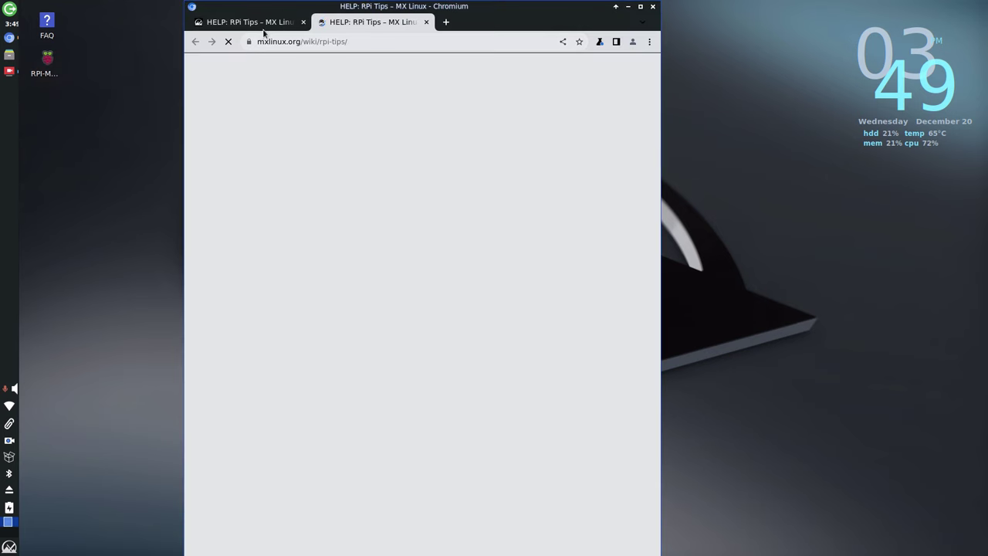
click(304, 22)
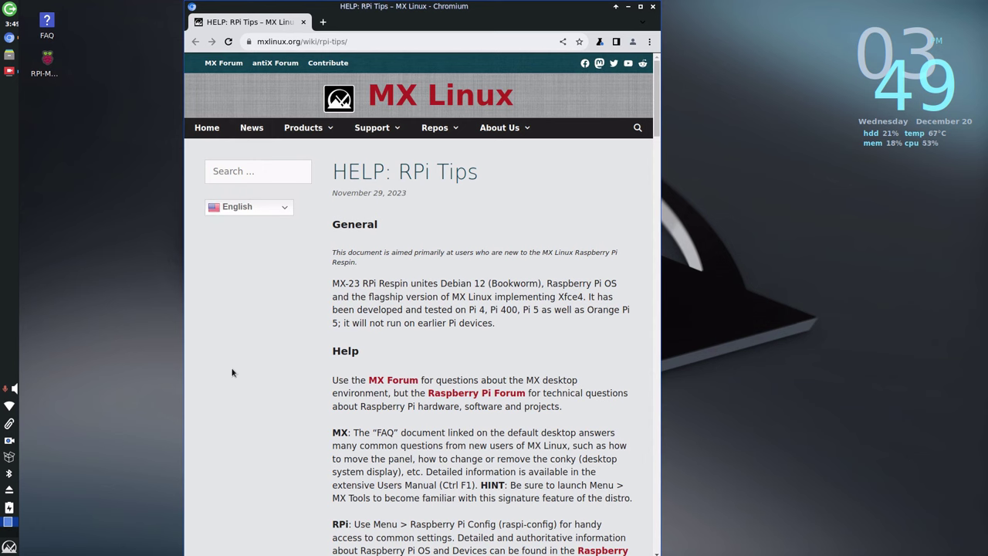
Read through the Raspberry Pi tips web page, then close the browser.
scroll(262, 294, down, 5)
scroll(262, 278, down, 3)
scroll(270, 316, down, 9)
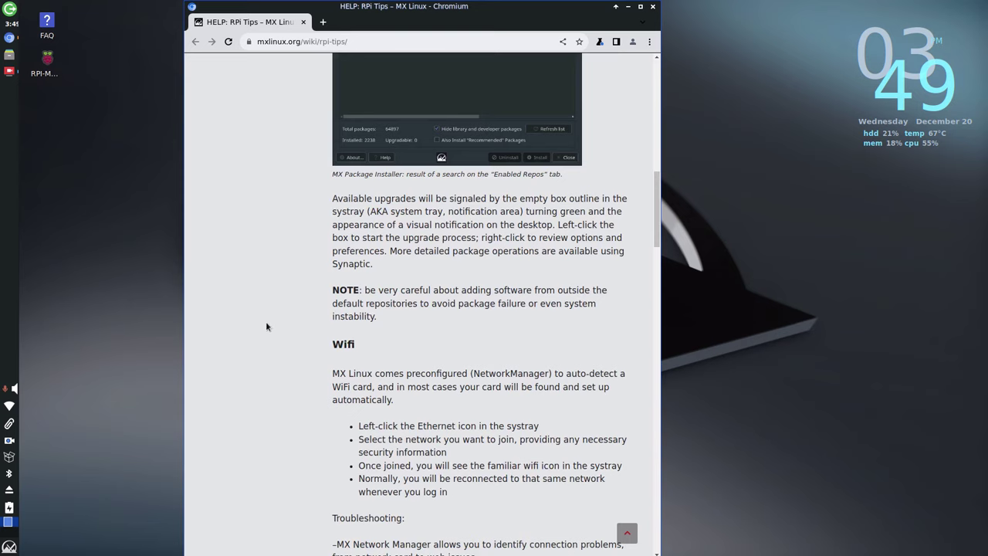
scroll(268, 309, down, 7)
scroll(272, 285, down, 5)
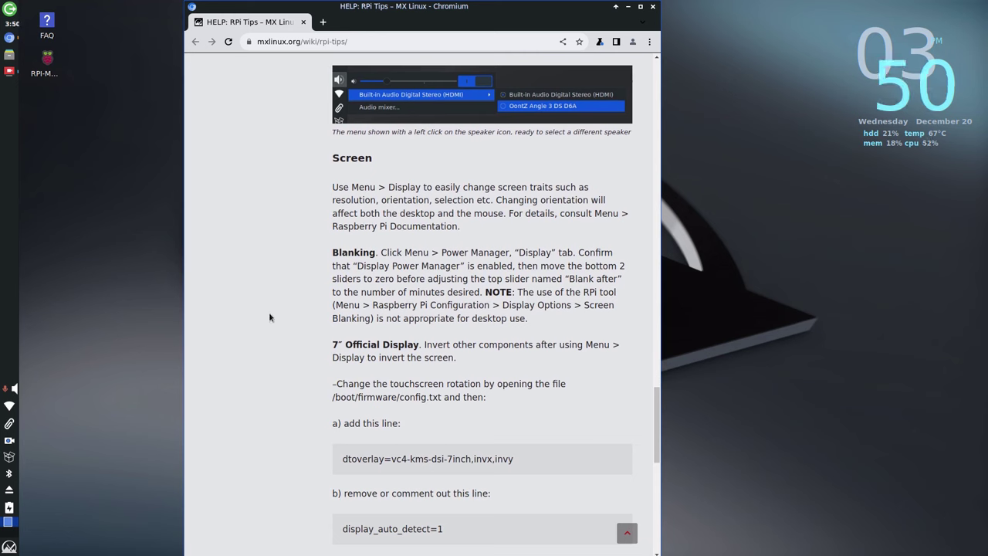
scroll(271, 315, down, 3)
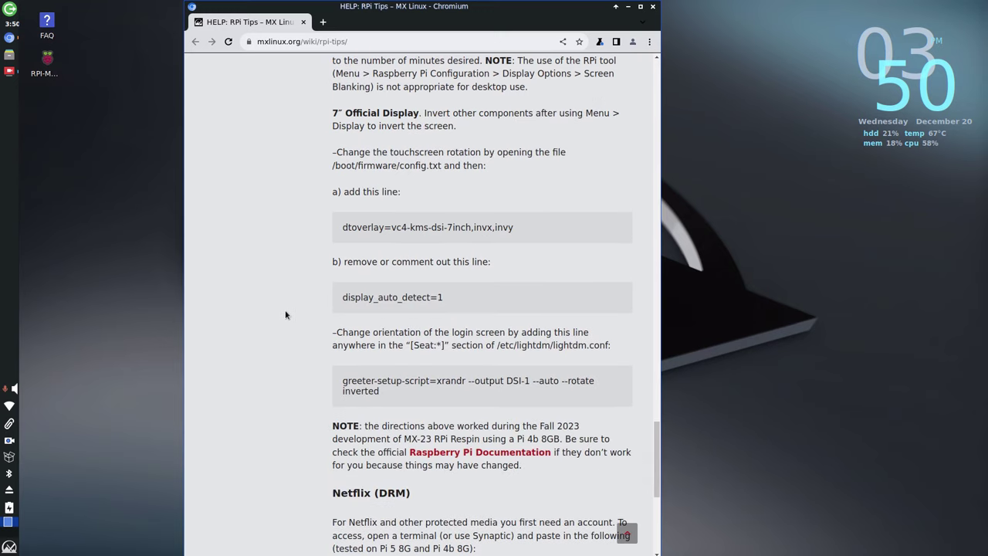
scroll(278, 324, down, 3)
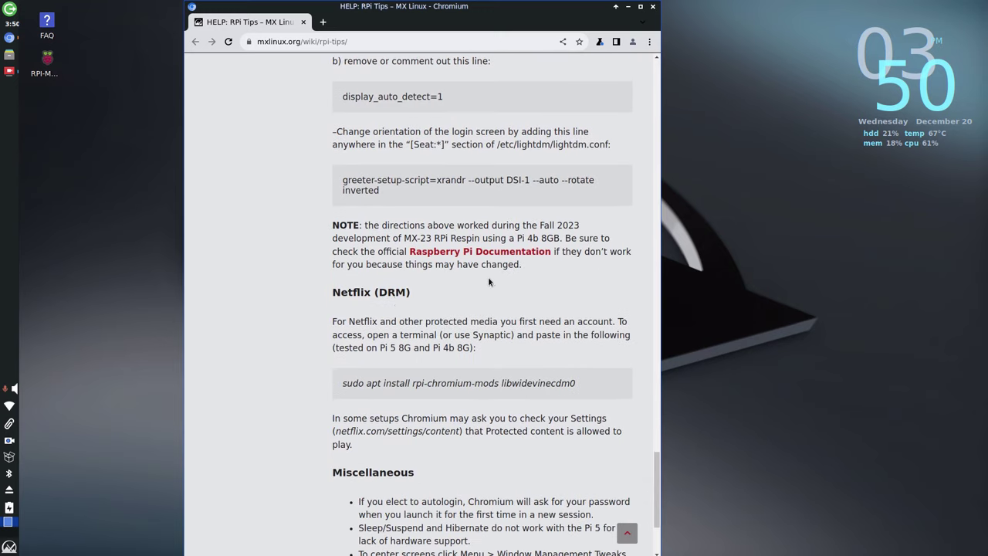
scroll(478, 301, down, 2)
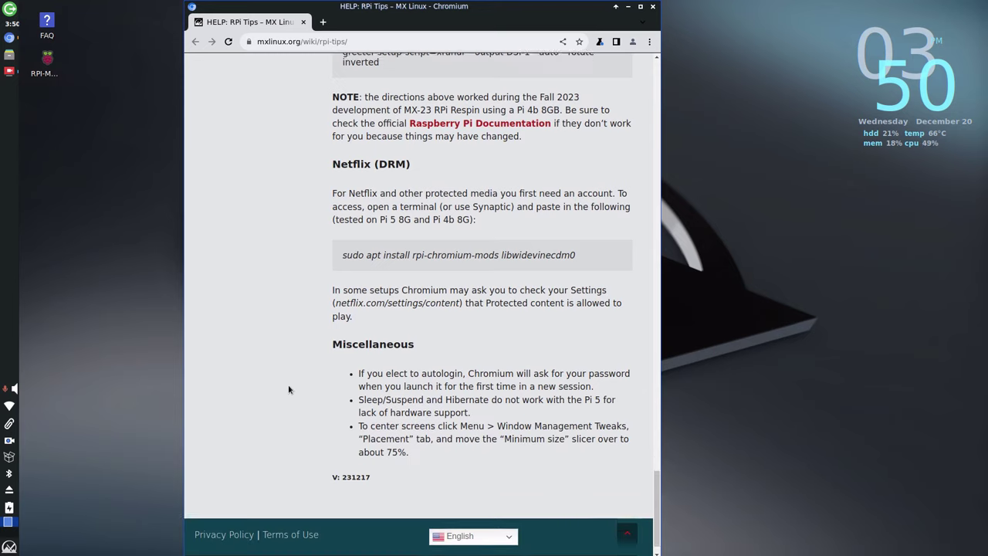
click(653, 8)
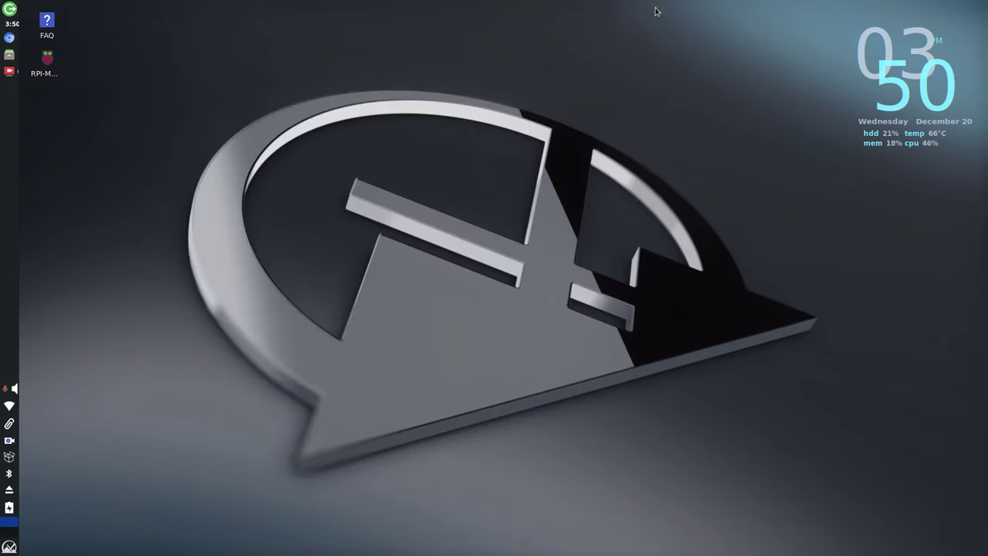
Use Conky Toggle in the Whisker menu to hide, then restore, the desktop system monitor.
click(9, 548)
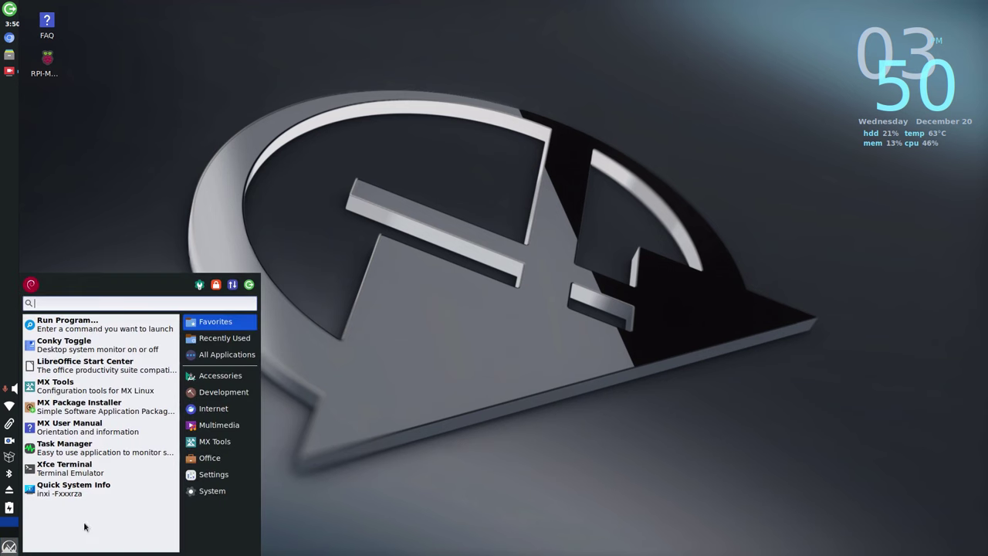
click(81, 346)
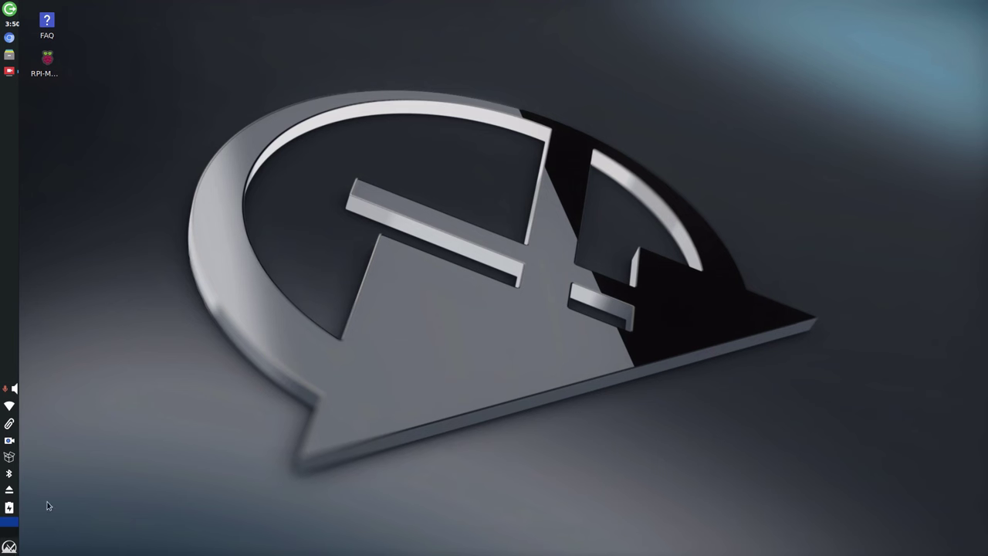
click(9, 547)
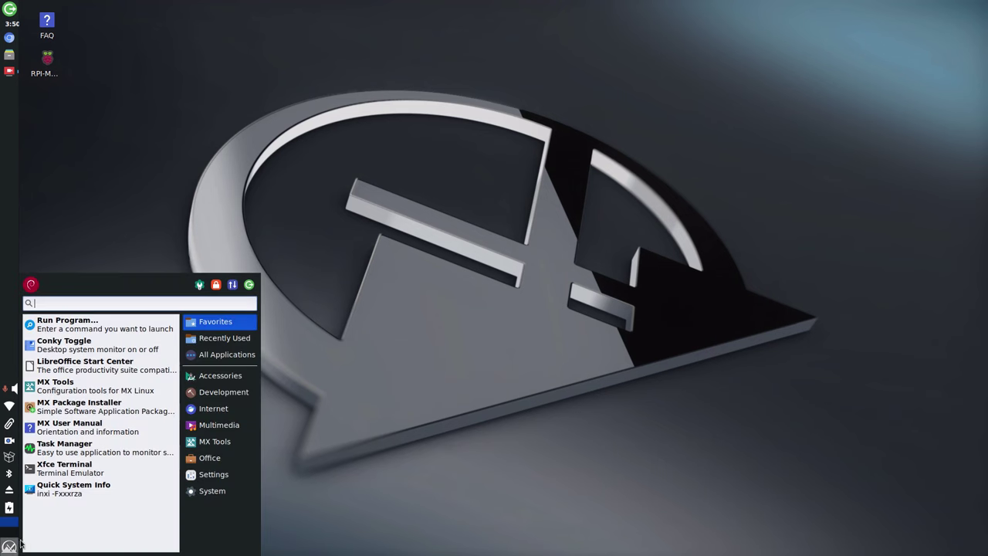
click(61, 342)
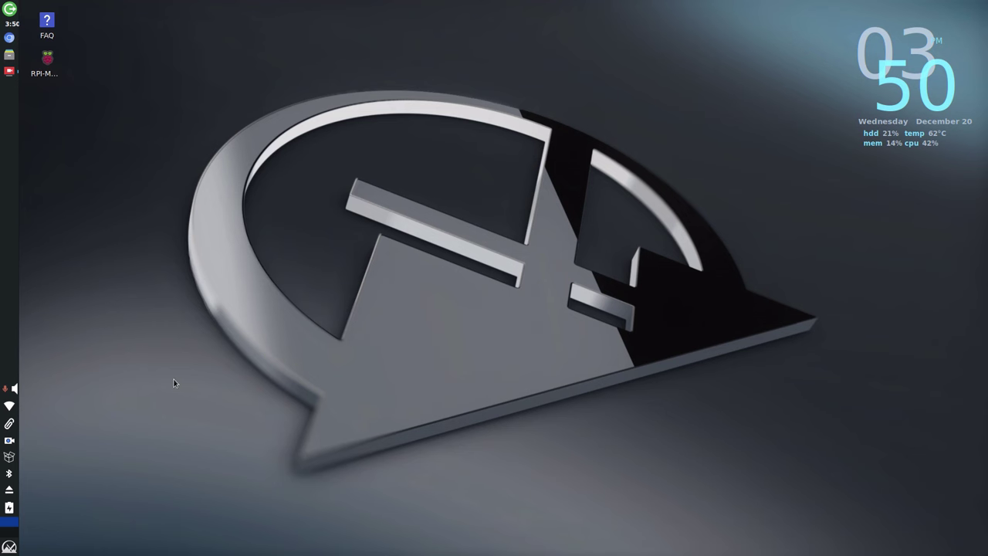
click(10, 547)
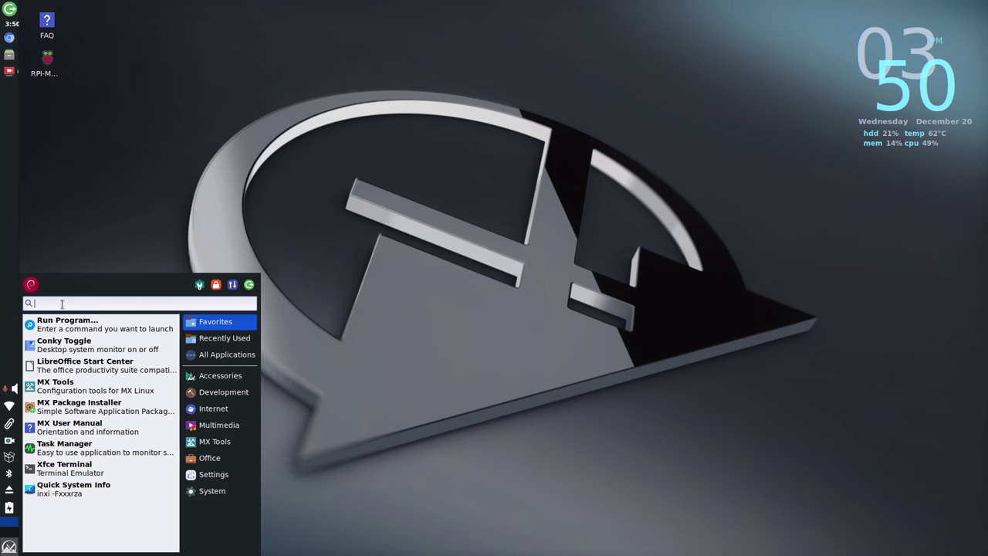
Search the menu for 'con' and launch Conky Manager.
text(con)
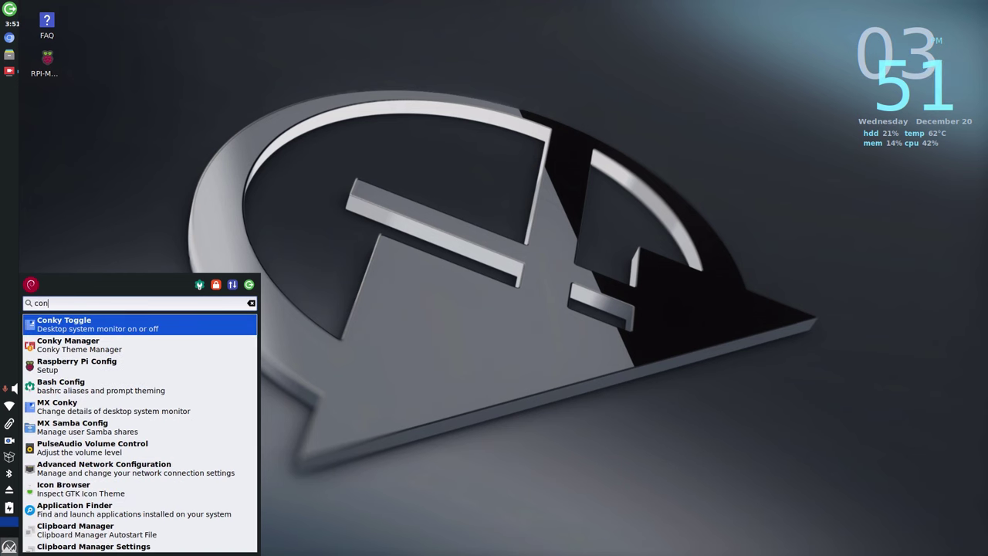
key(Down)
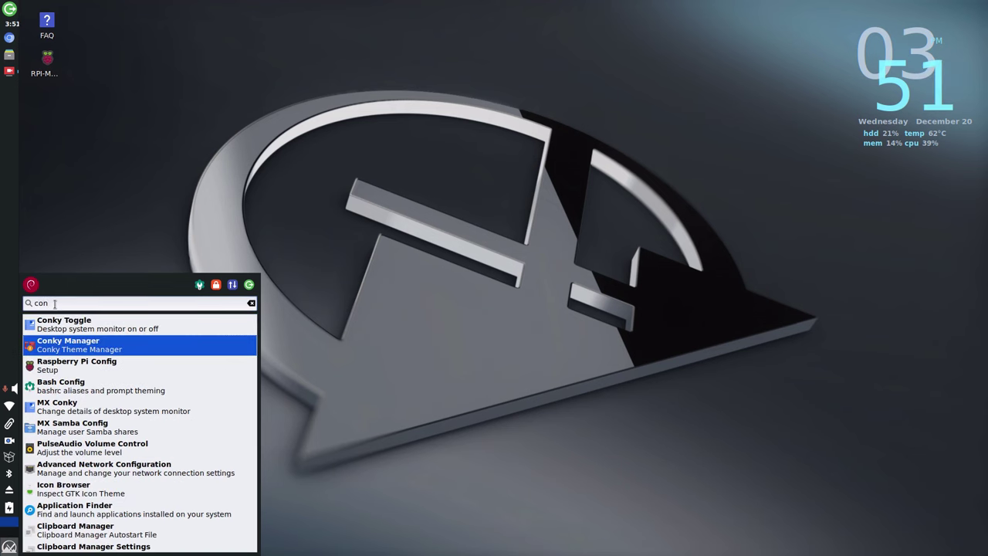
key(Return)
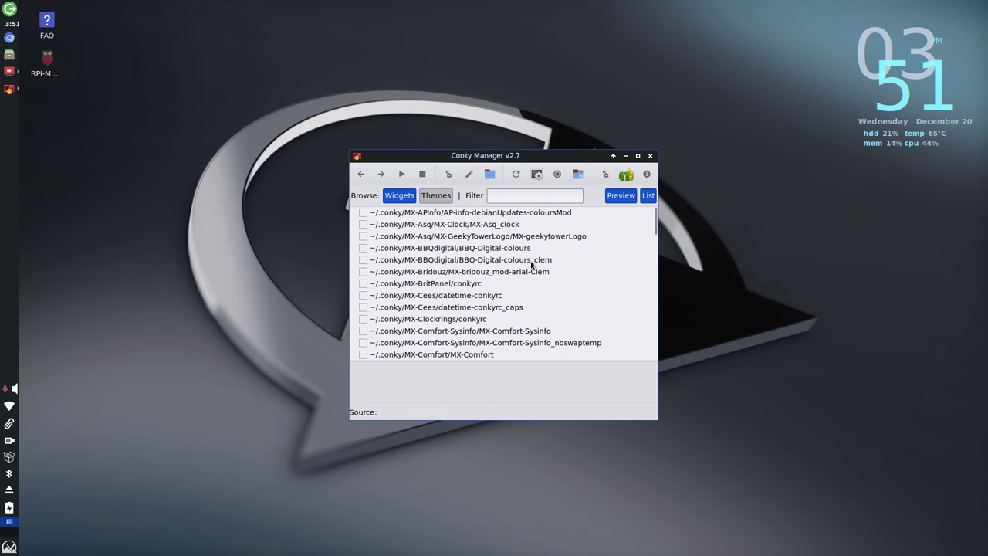
Enable and preview the MX-Cowon_MildBlue_temp widget, then disable it again.
scroll(506, 287, down, 1)
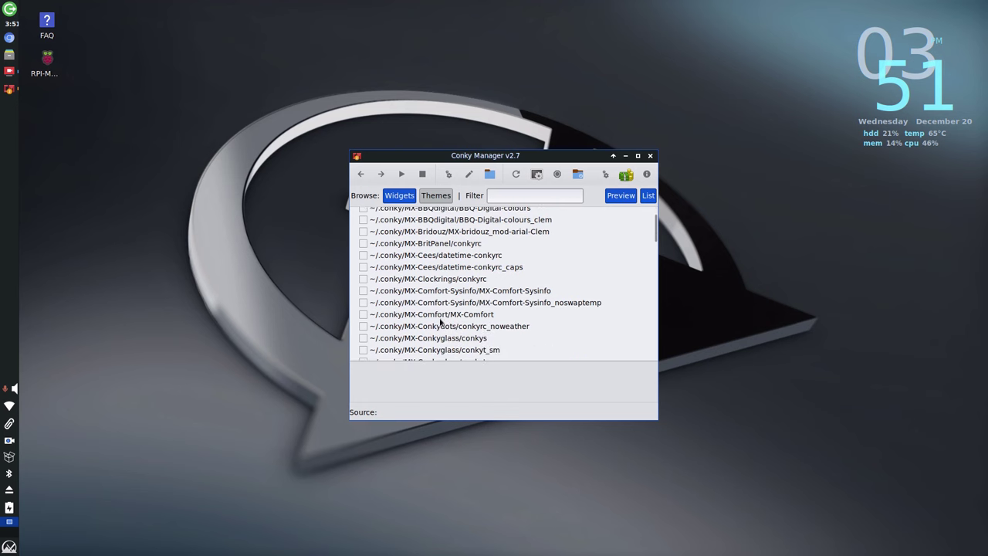
scroll(432, 322, down, 1)
scroll(381, 318, down, 2)
click(363, 347)
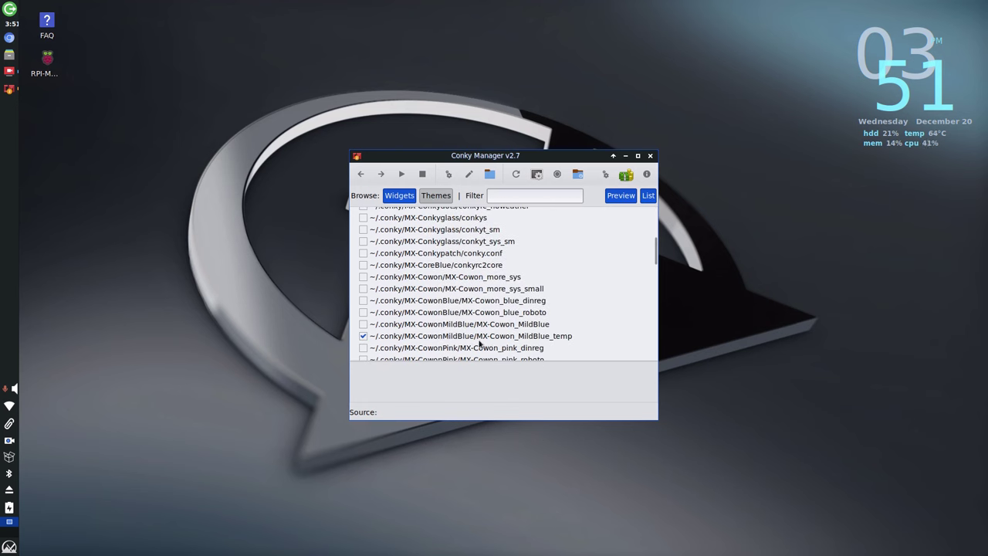
click(447, 338)
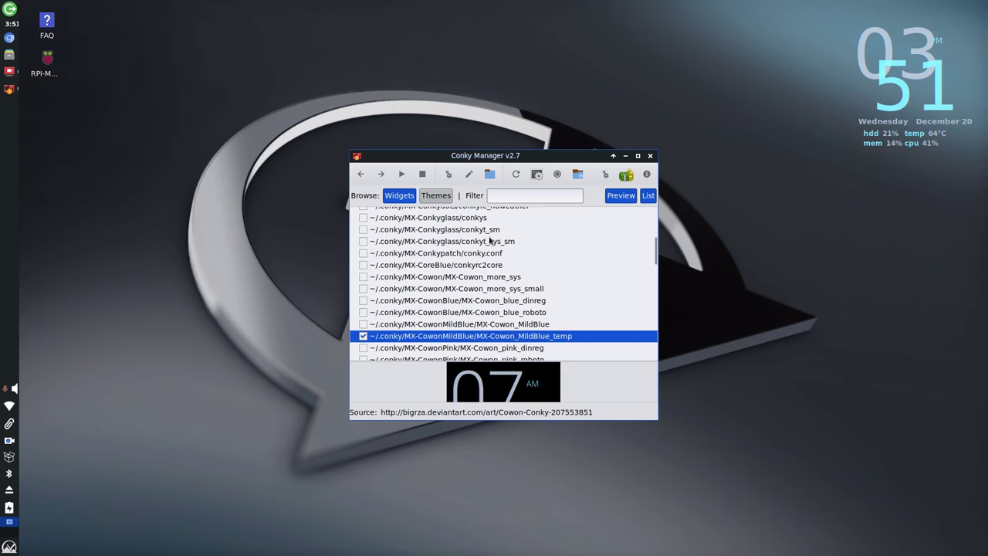
click(363, 336)
scroll(532, 286, down, 3)
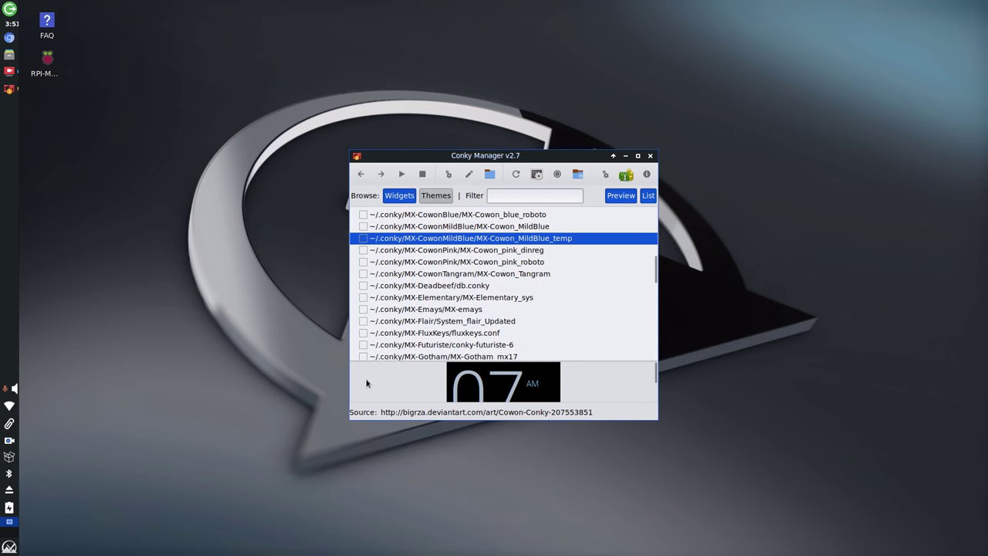
Enable the MX-Flair/System_flair_Updated widget, then close Conky Manager.
click(363, 320)
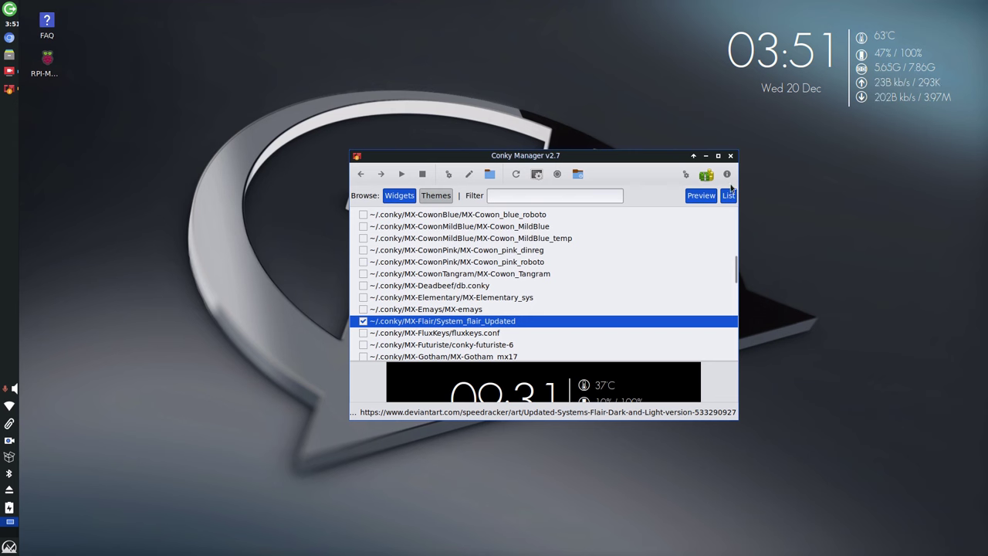
click(732, 157)
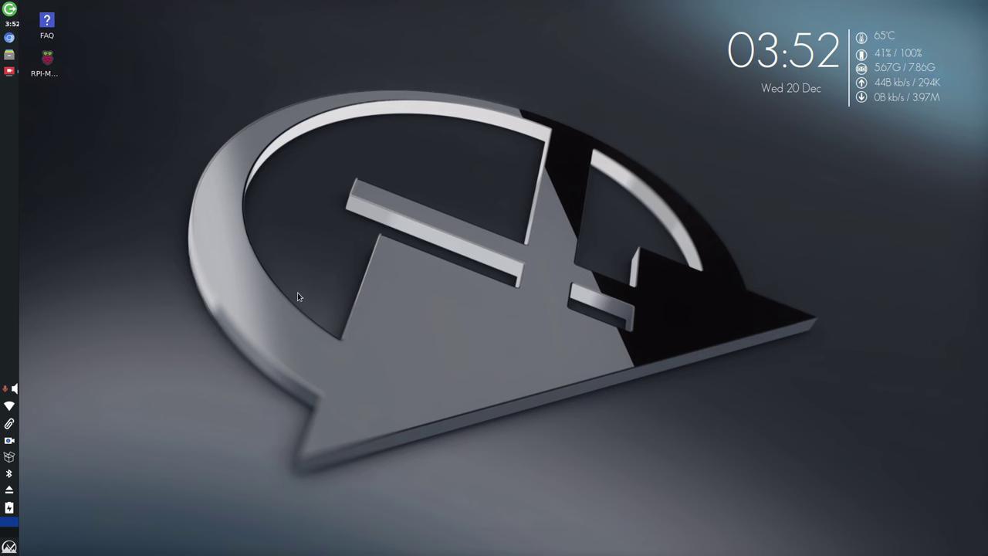
Set the dark MX logo image from the third row as the desktop wallpaper.
right_click(285, 228)
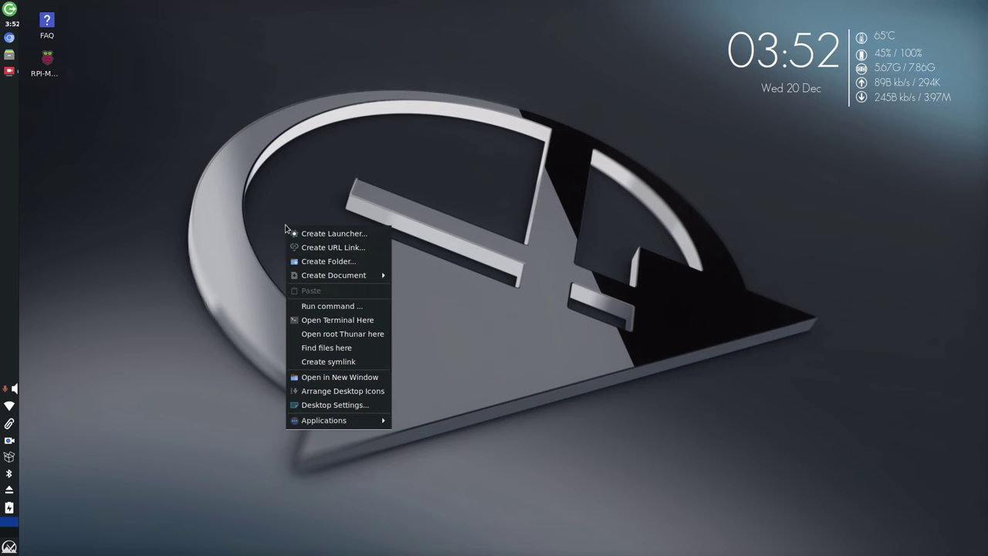
click(355, 406)
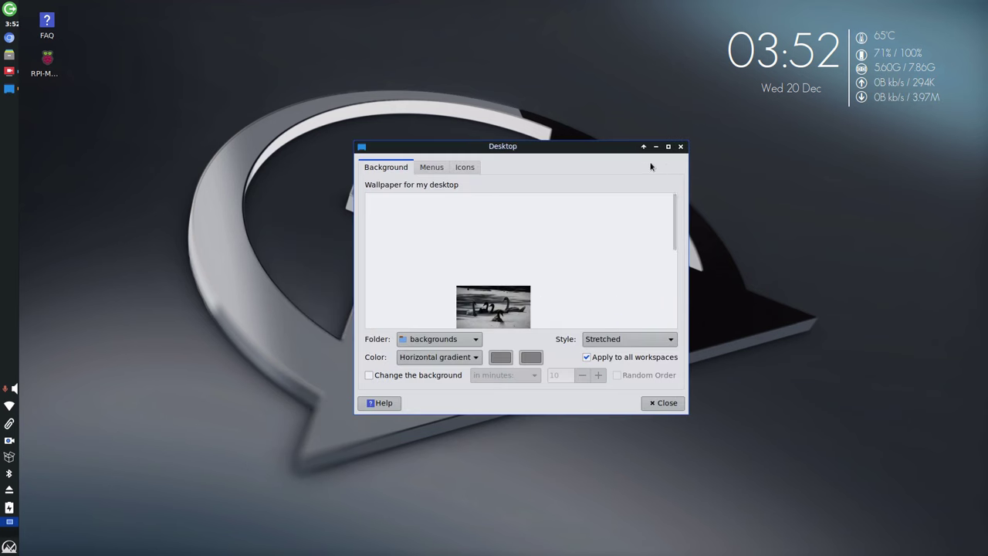
click(667, 147)
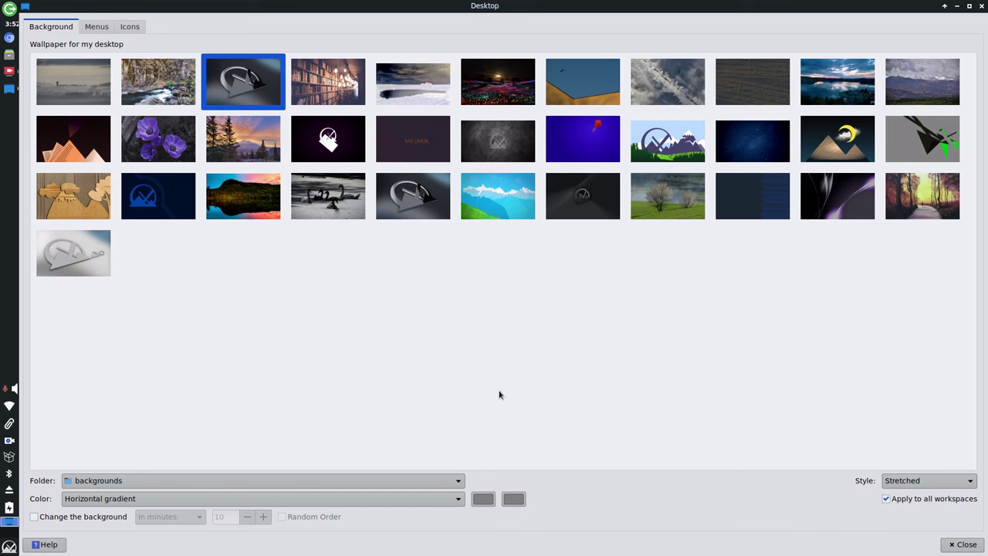
click(583, 209)
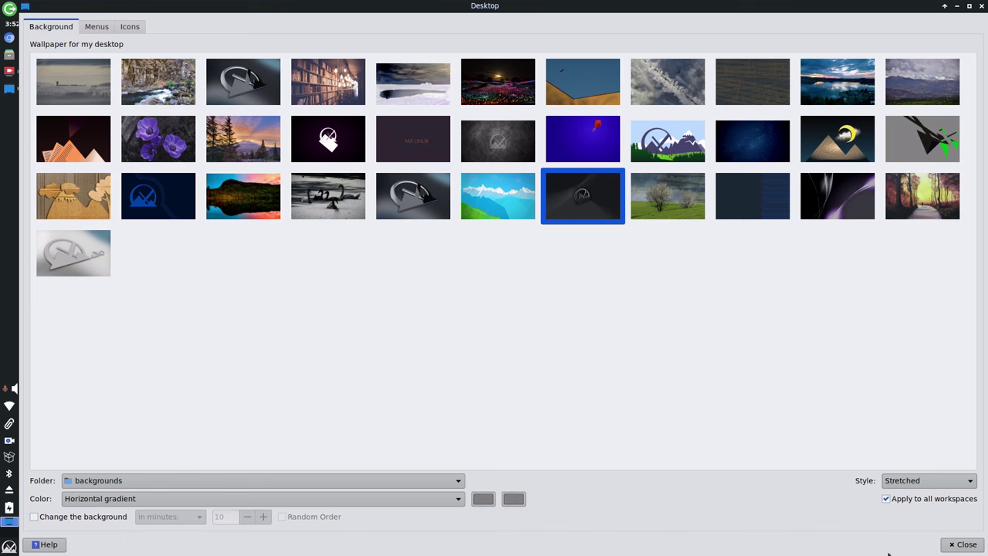
click(961, 544)
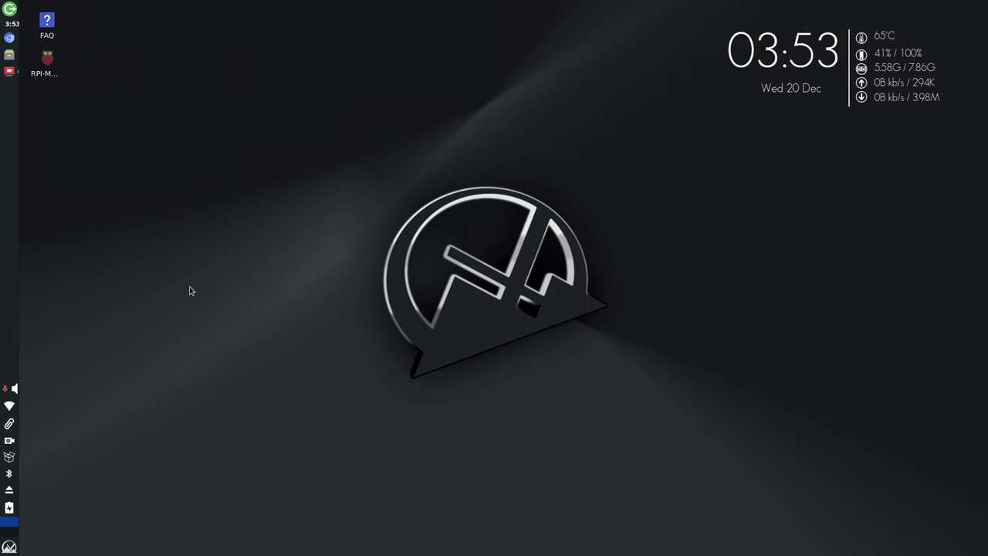
Launch MX Tools from the Favorites list of the Whisker menu.
key(super)
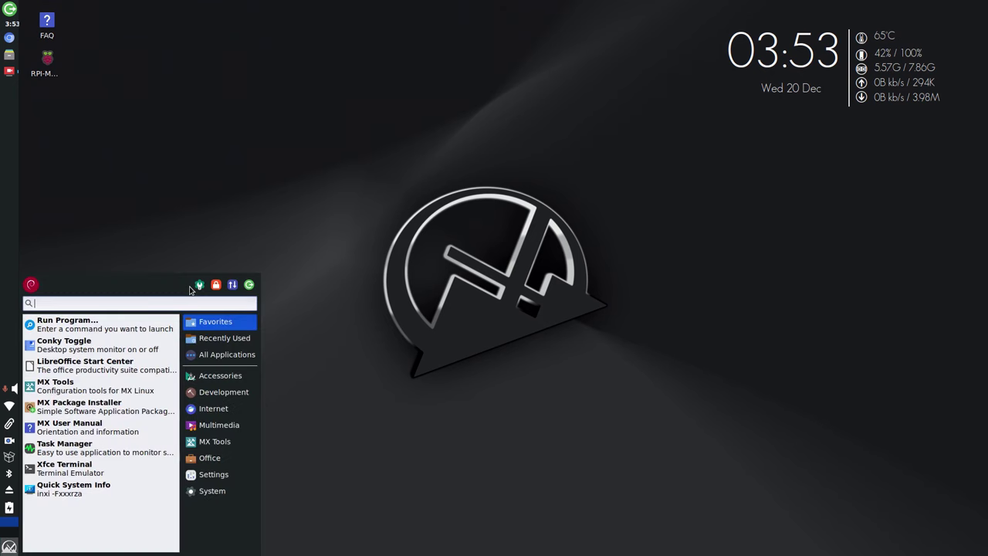
click(60, 392)
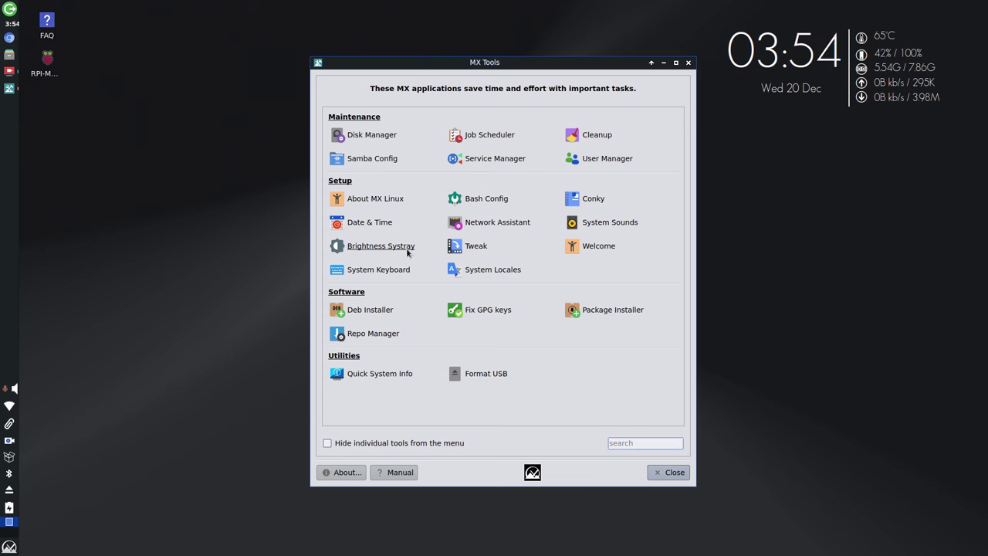
Launch Tweak from the Setup section of MX Tools.
click(470, 246)
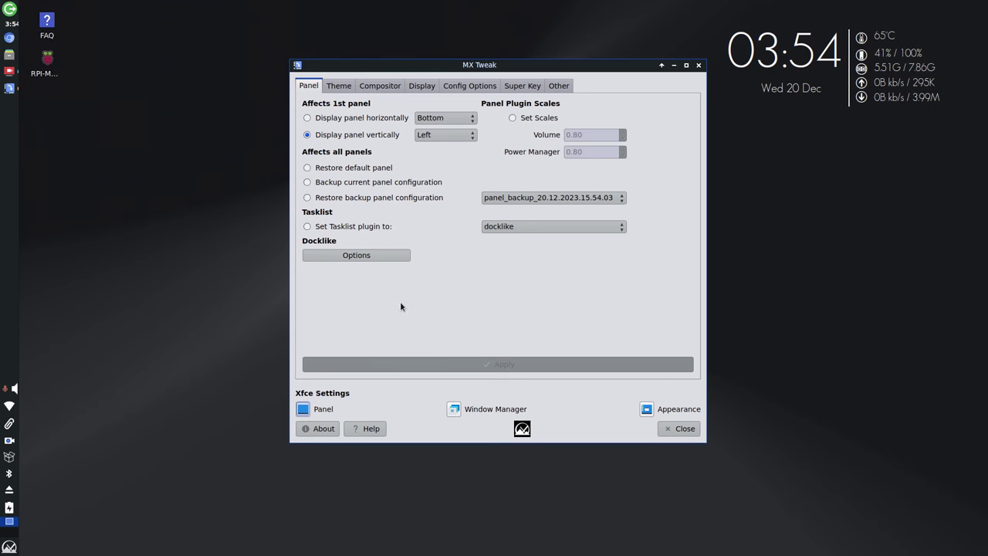
Choose mx-comfort-dark application theme and mx-comfort-dark-thick-border window manager theme.
click(338, 87)
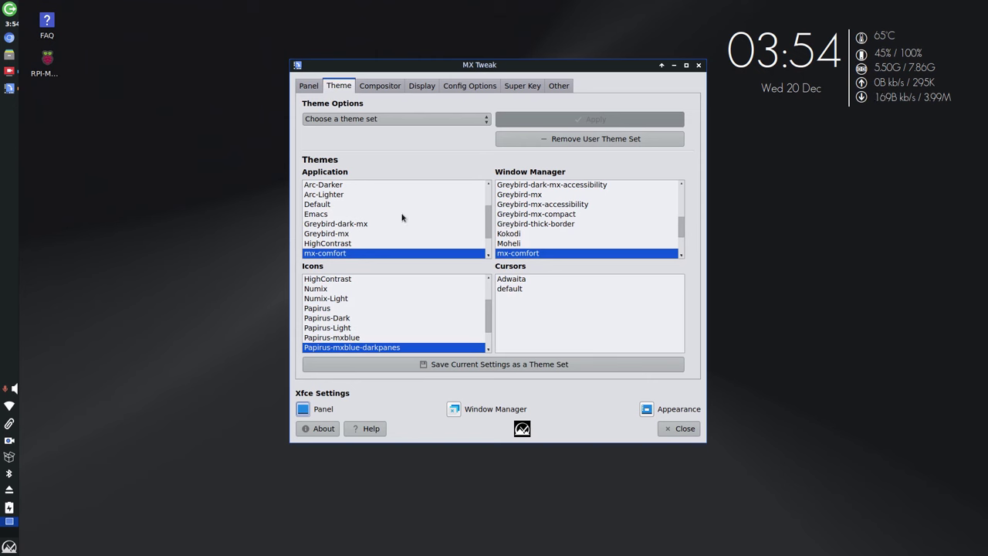
scroll(409, 208, down, 2)
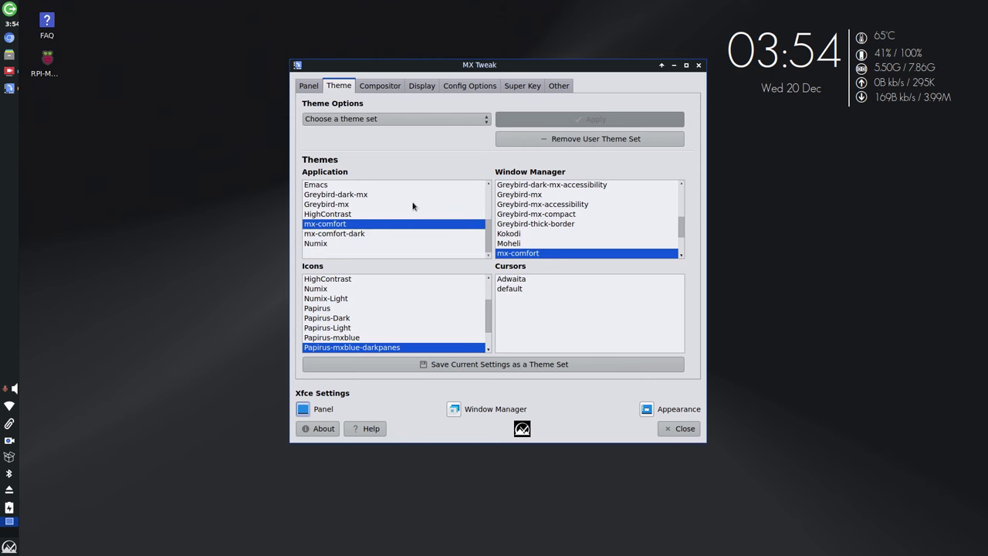
click(355, 236)
key(Up)
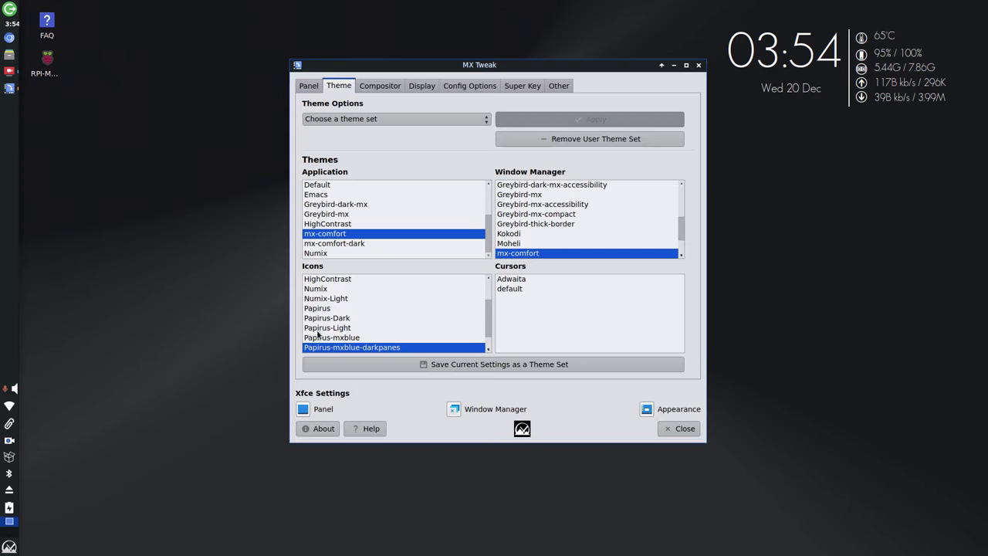
click(338, 244)
scroll(589, 204, down, 1)
scroll(589, 204, down, 1)
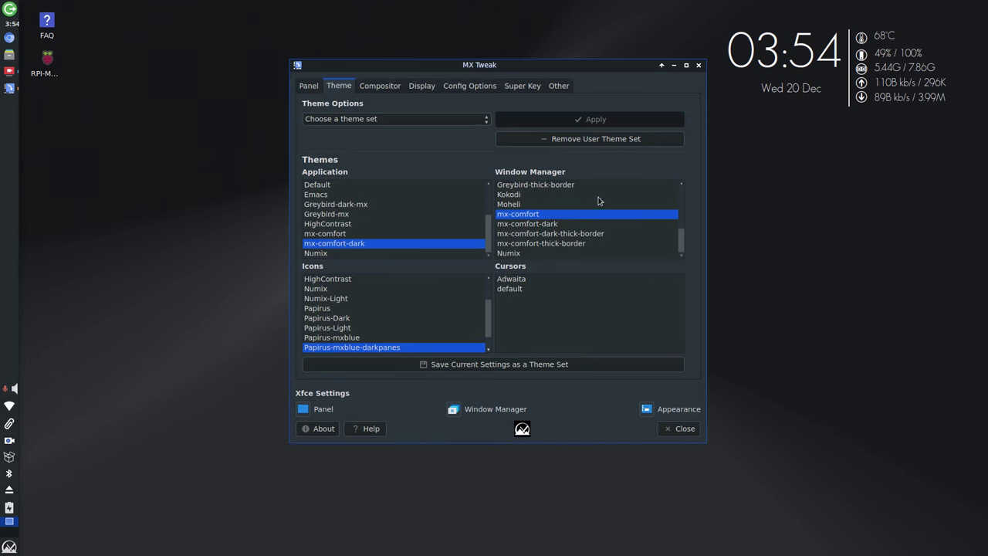
click(583, 234)
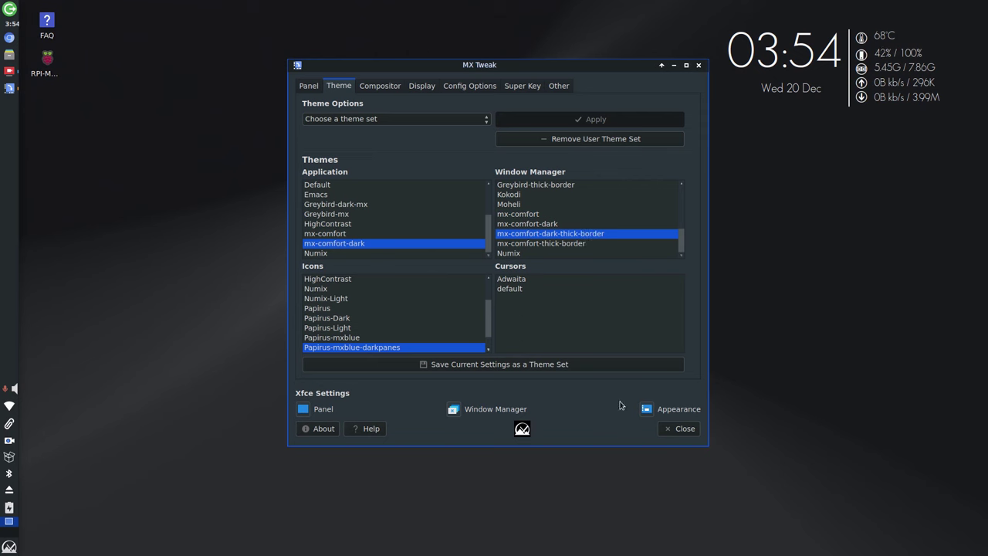
click(383, 85)
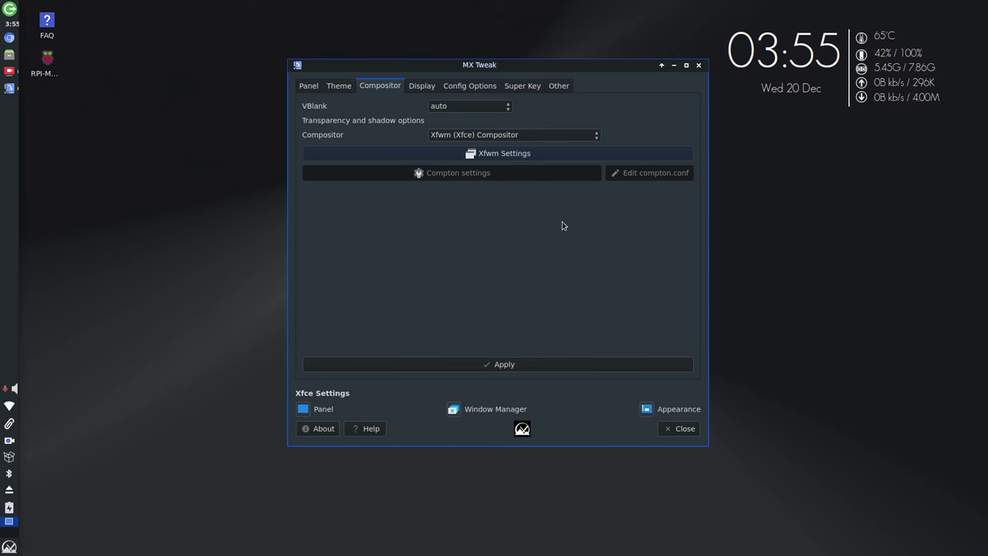
Switch the compositor to Compton and apply the change.
click(579, 139)
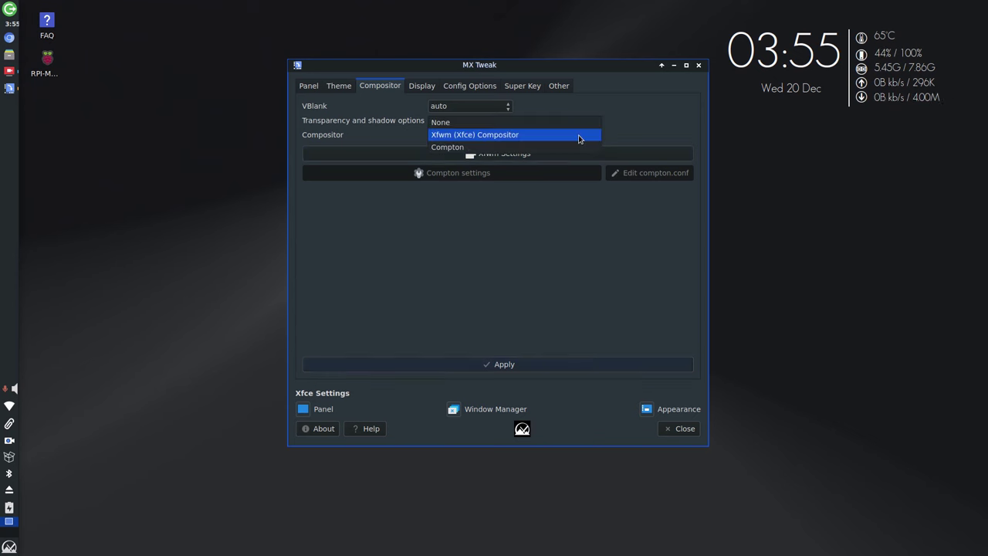
click(461, 151)
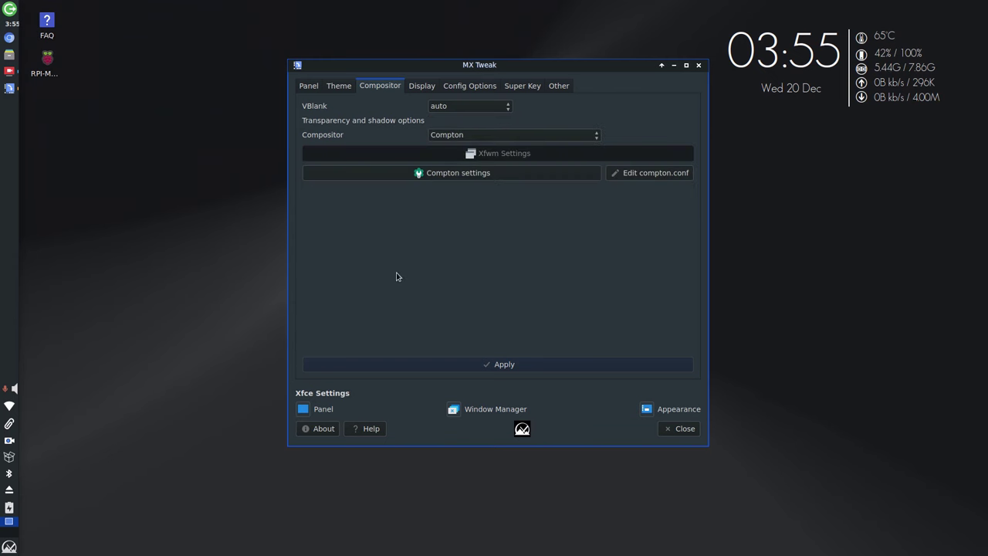
click(504, 365)
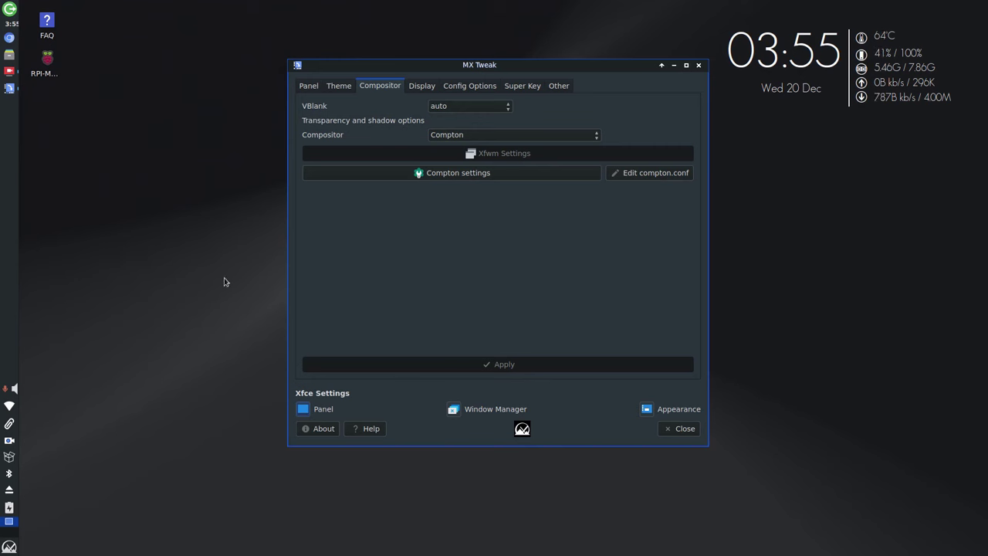
Review the Display, Config Options and Other settings, then close MX Tweak.
click(422, 89)
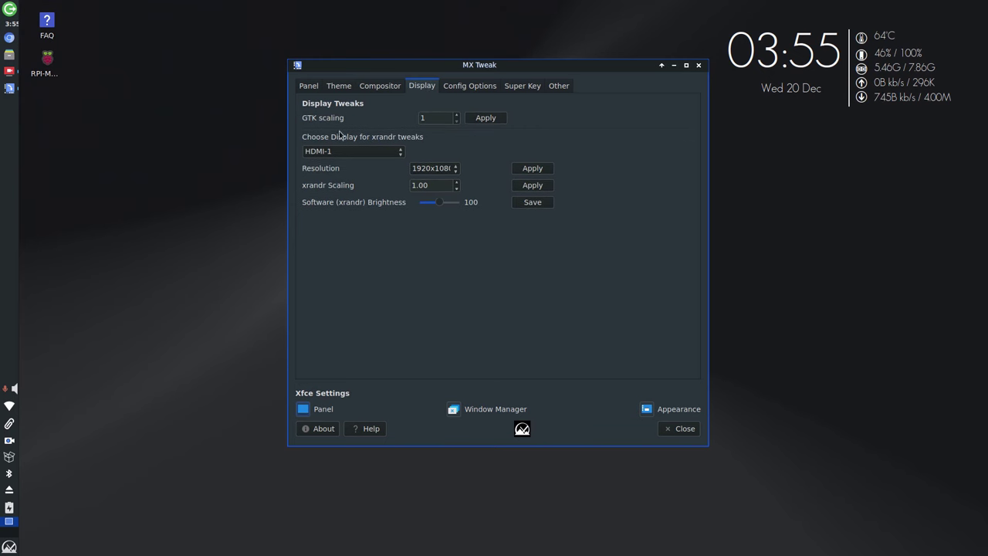
click(460, 89)
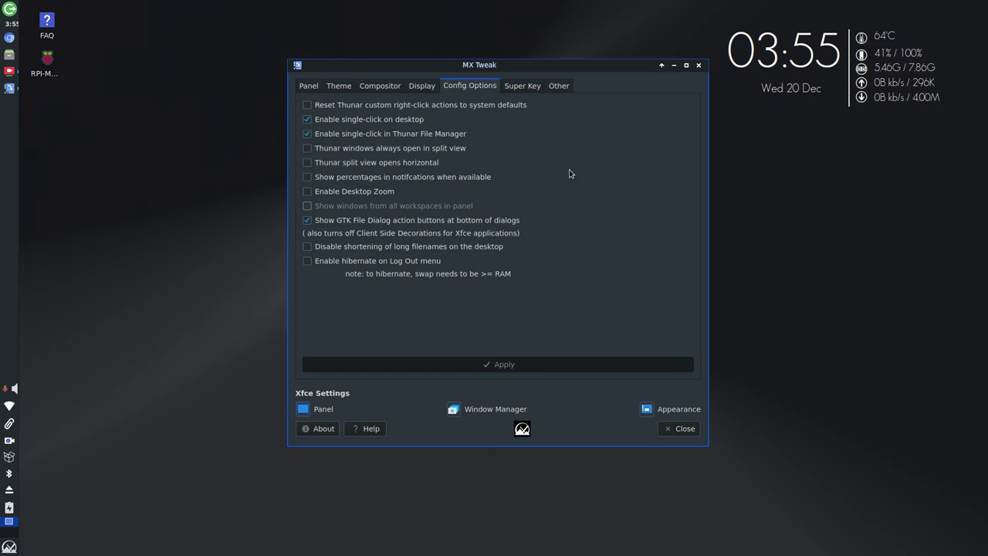
click(558, 88)
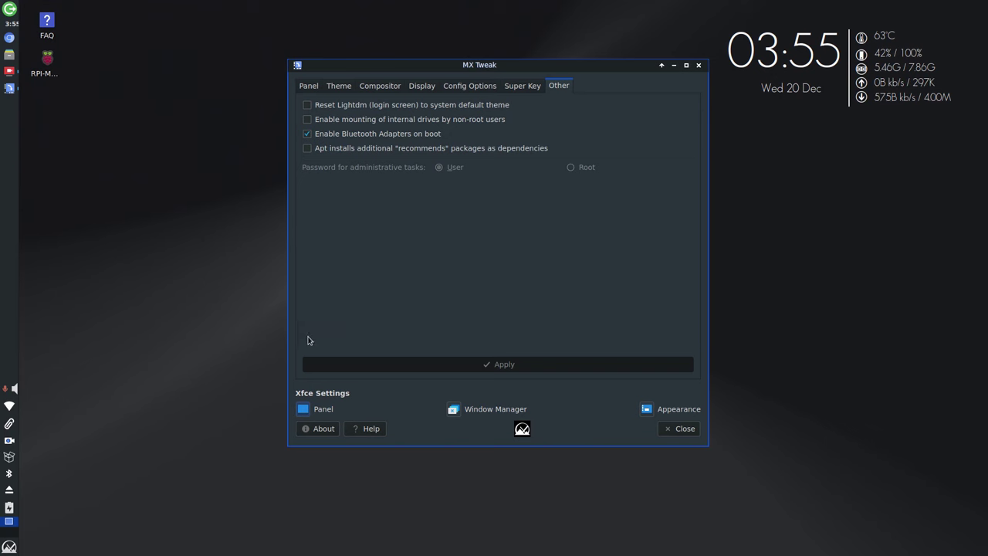
click(674, 436)
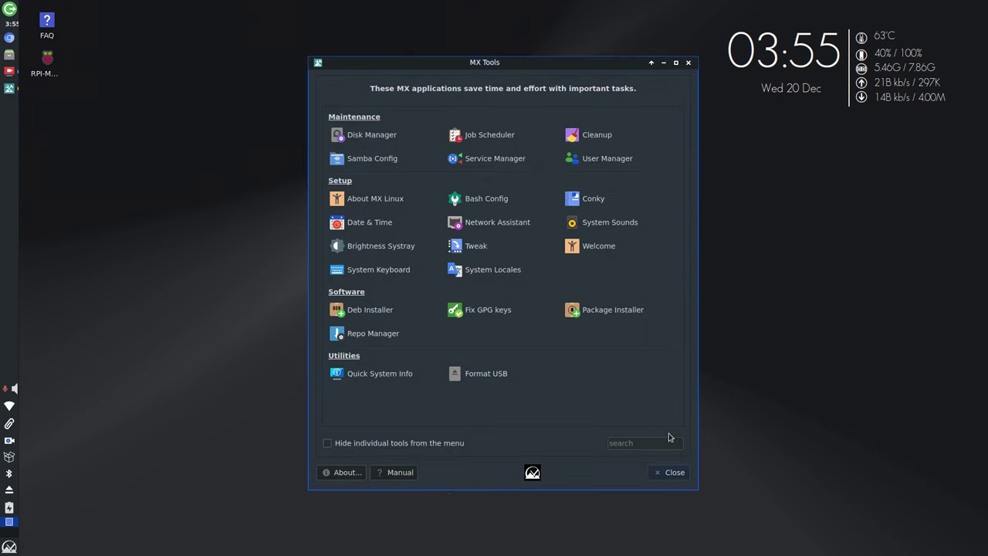
In Package Installer, mark Audacious under Audio for installation and view Enabled Repos packages.
click(596, 311)
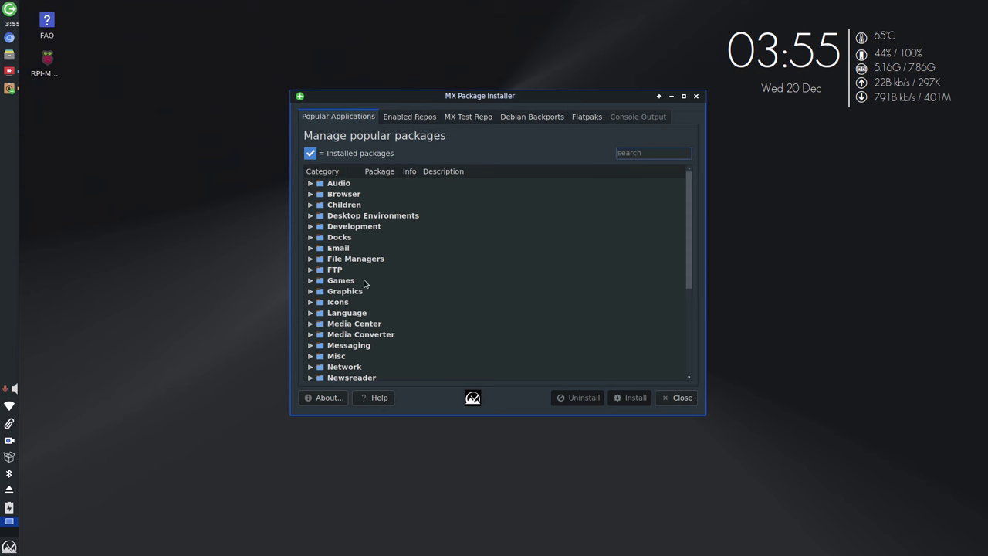
click(311, 185)
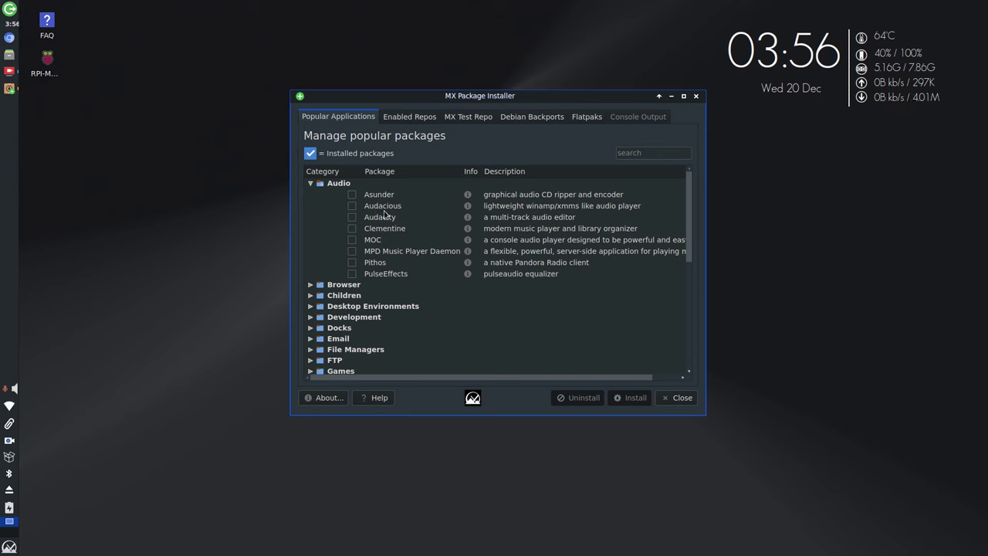
click(352, 206)
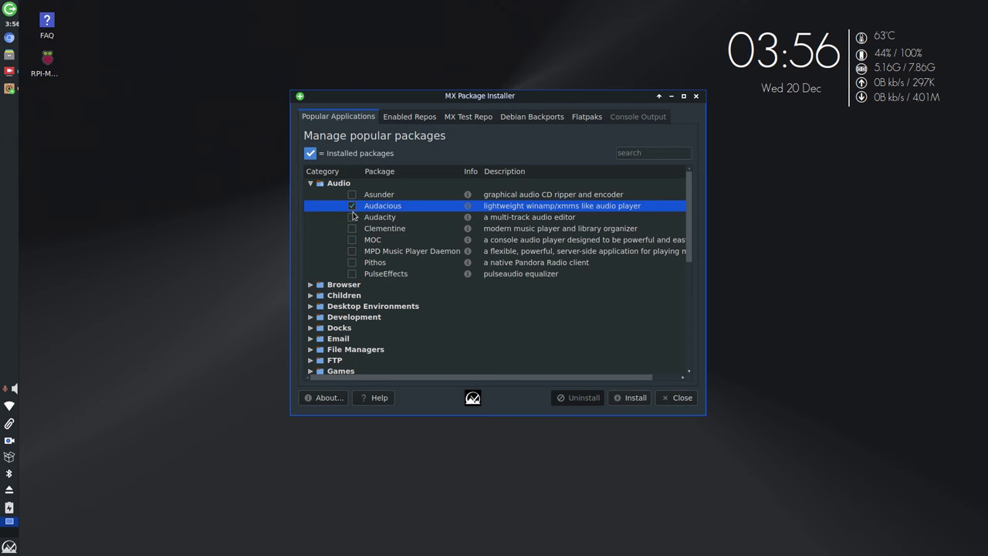
click(423, 121)
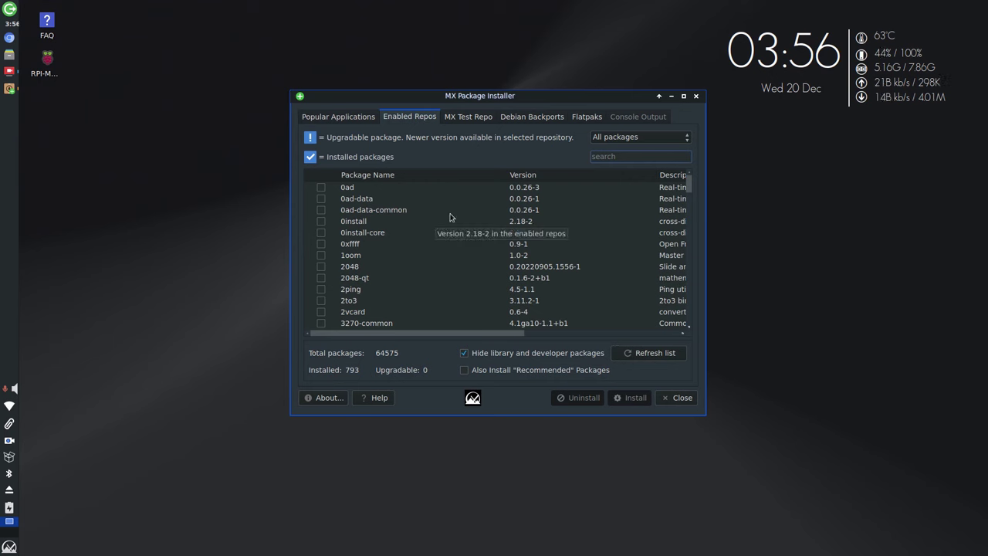
Browse the MX Test Repo past its warning, then close Package Installer and MX Tools.
click(465, 119)
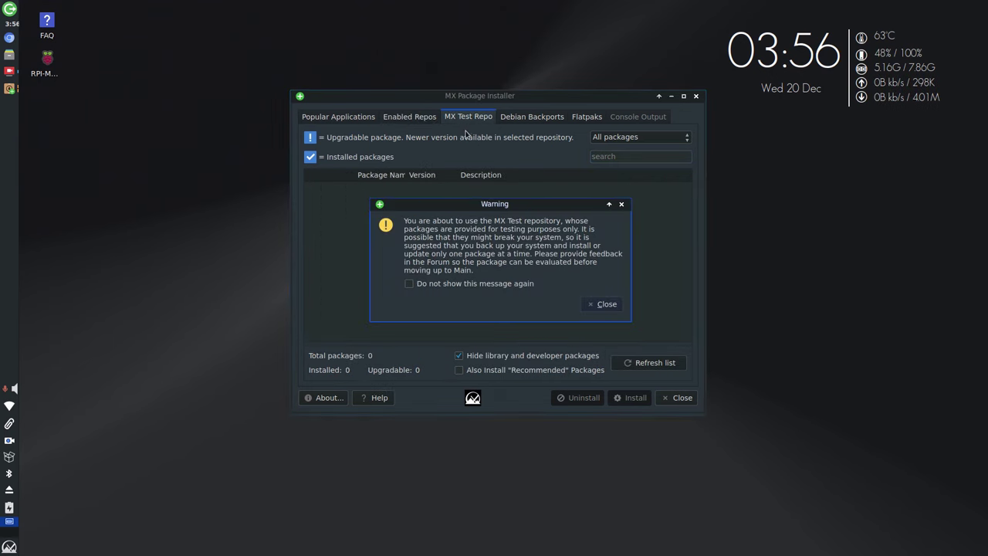
click(606, 306)
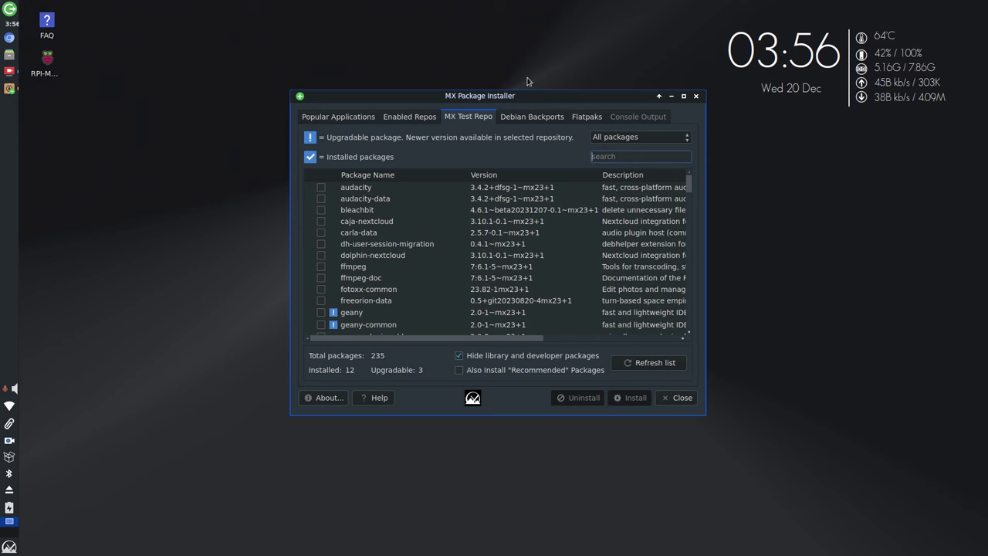
click(681, 399)
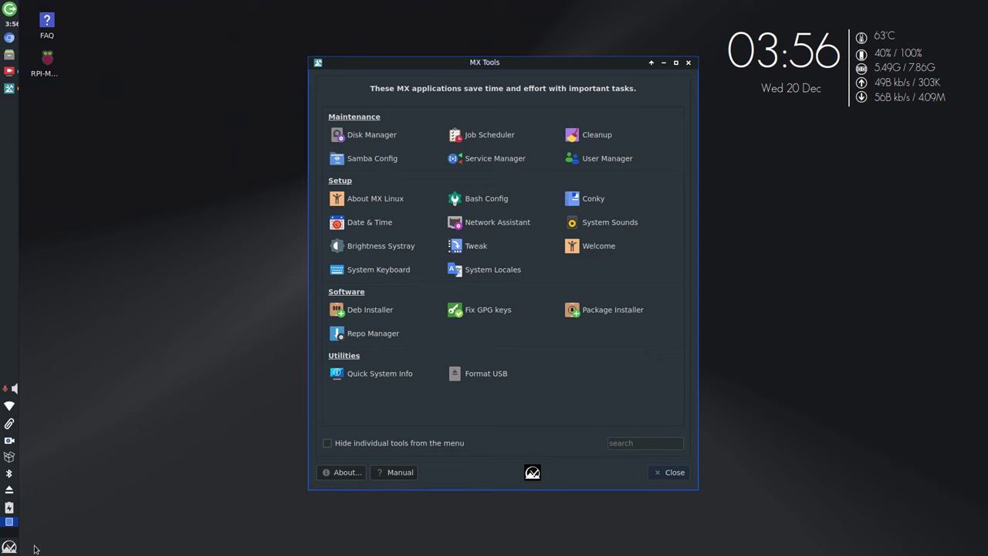
click(670, 473)
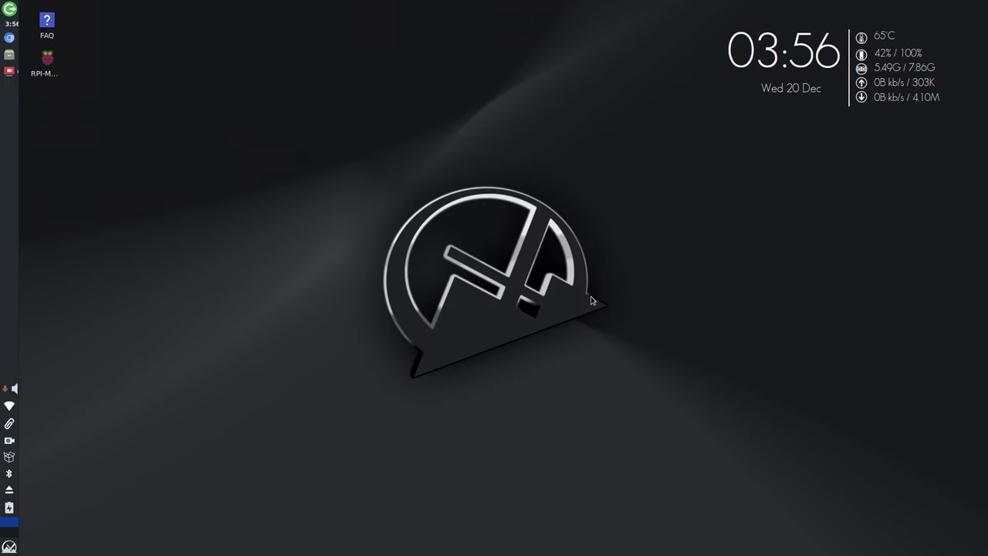
click(10, 475)
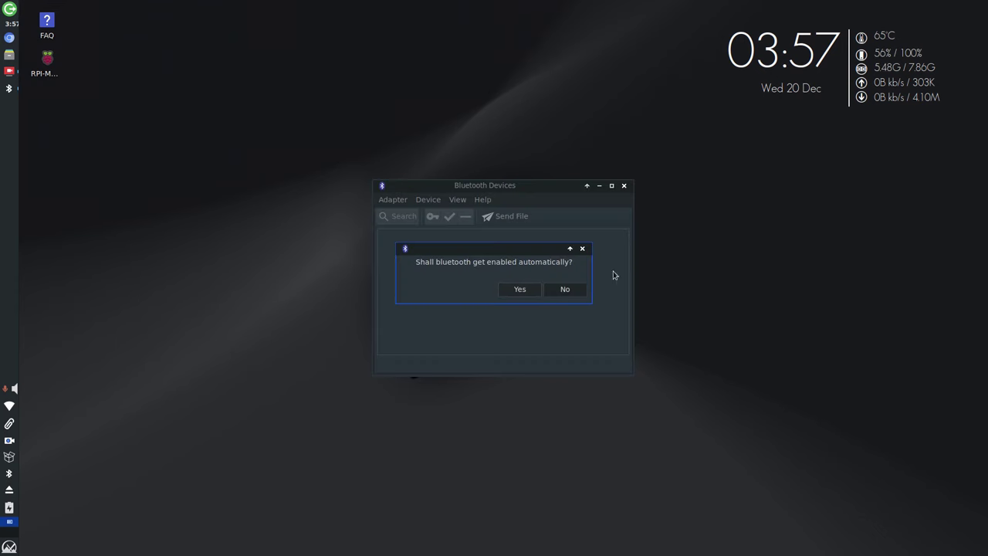
click(519, 290)
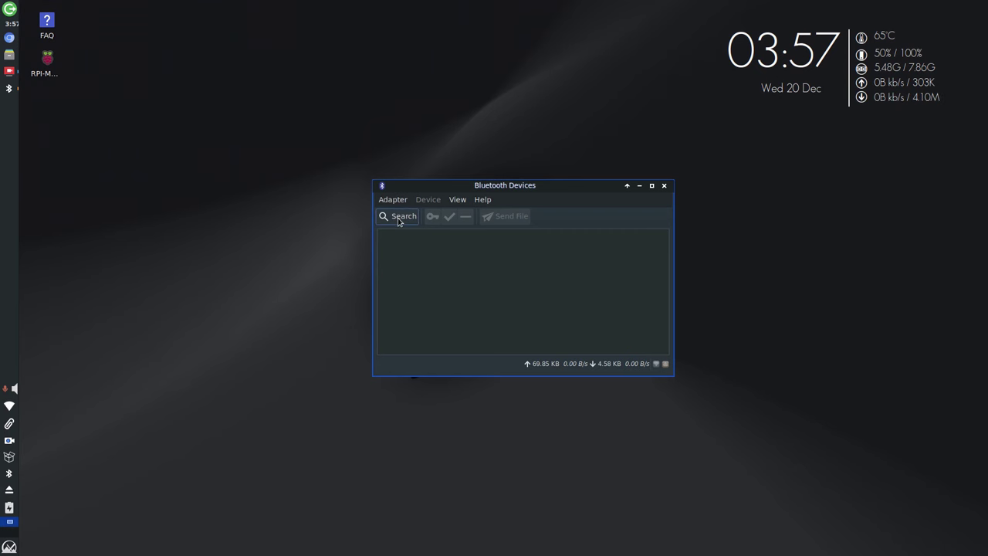
click(663, 186)
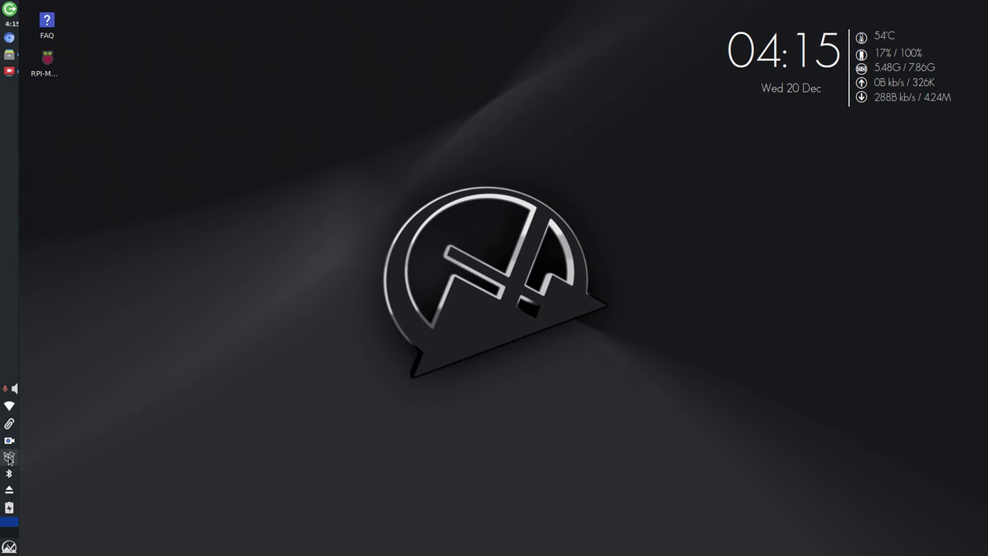
Set MX Updater preferences to auto-close the terminal and auto-answer yes to upgrades.
mouse_move(12, 464)
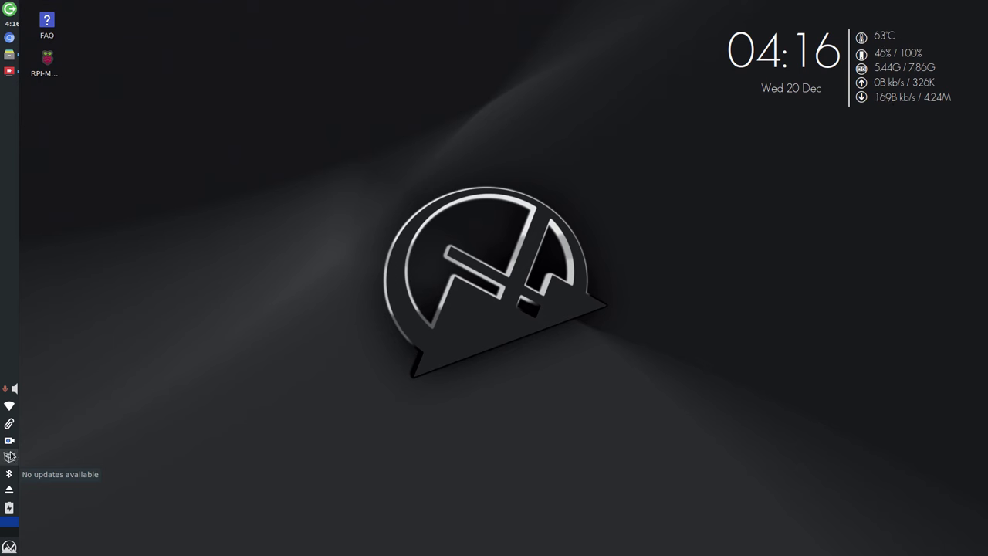
right_click(10, 456)
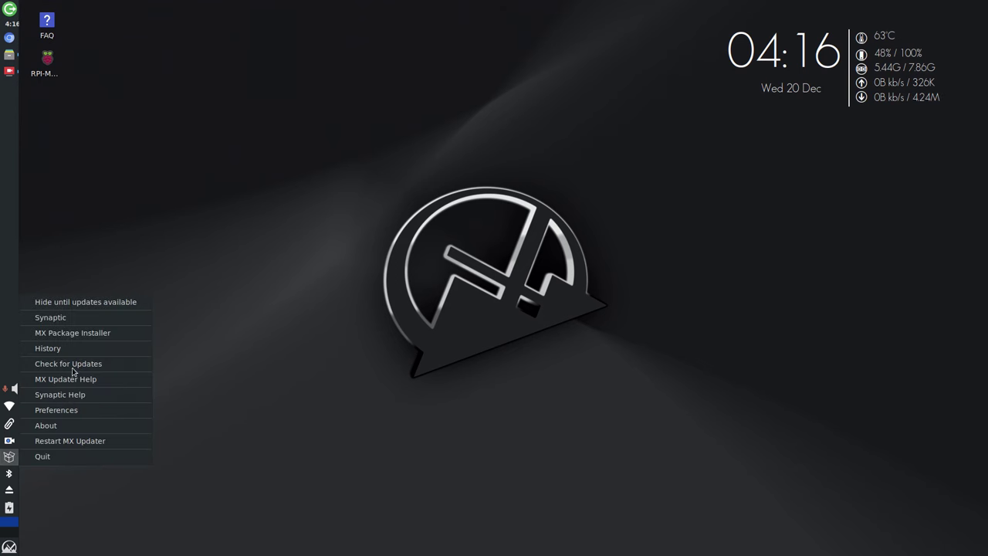
click(55, 413)
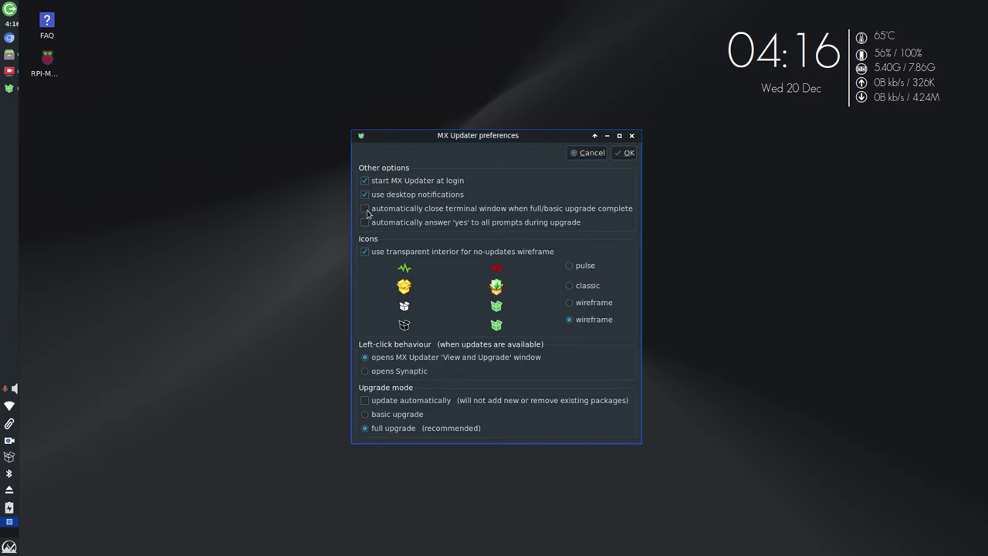
click(367, 209)
click(365, 223)
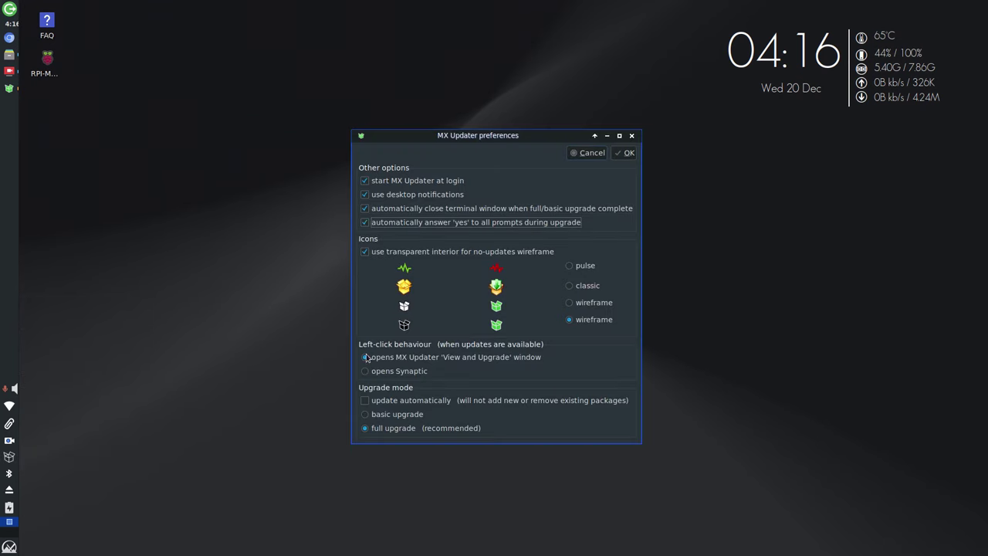
click(629, 153)
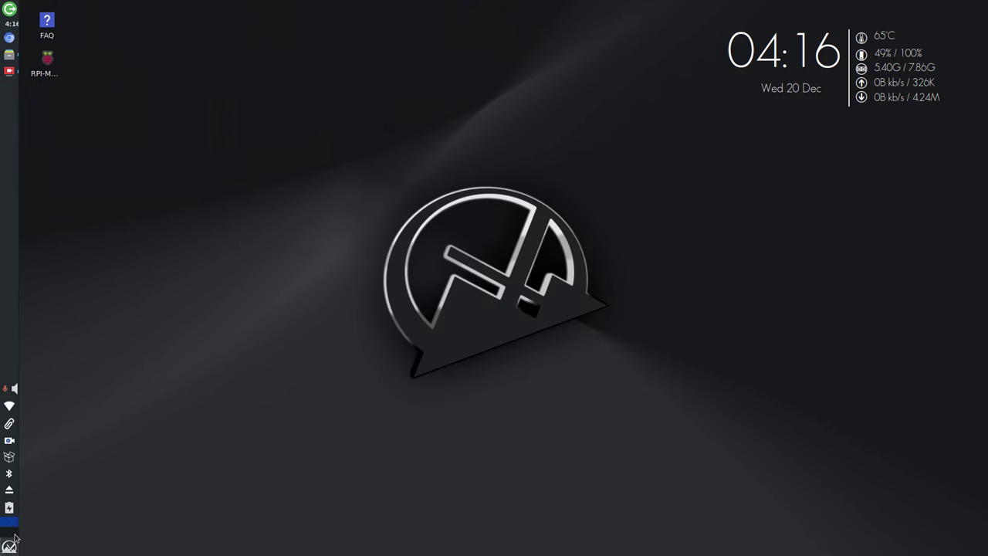
Check for updates from the updater tray icon and close the no-updates result window.
right_click(10, 457)
click(78, 370)
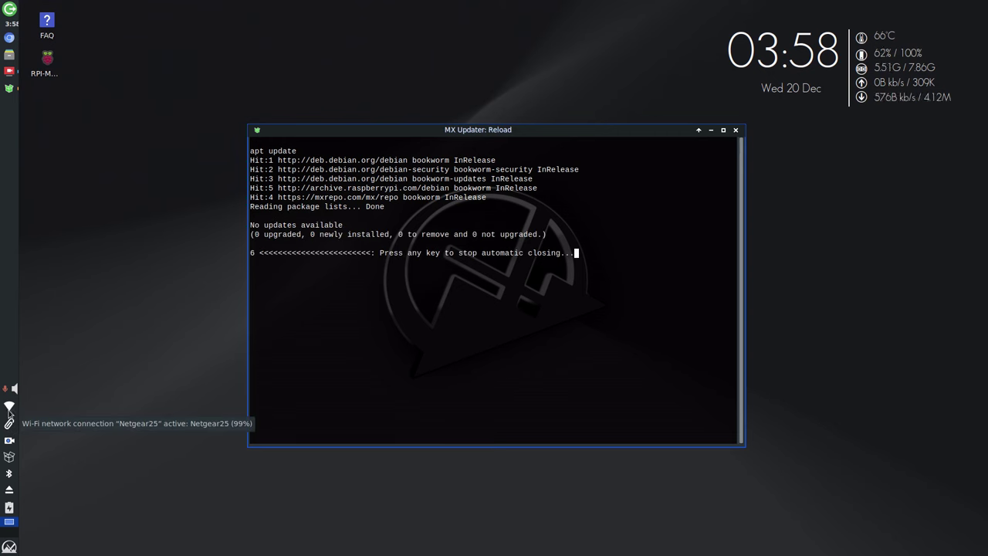
click(735, 130)
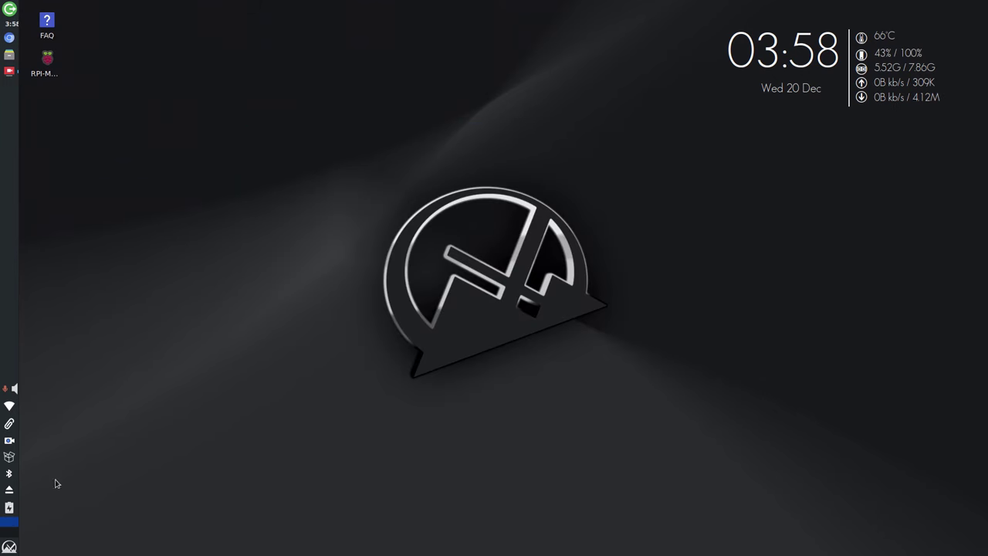
click(11, 407)
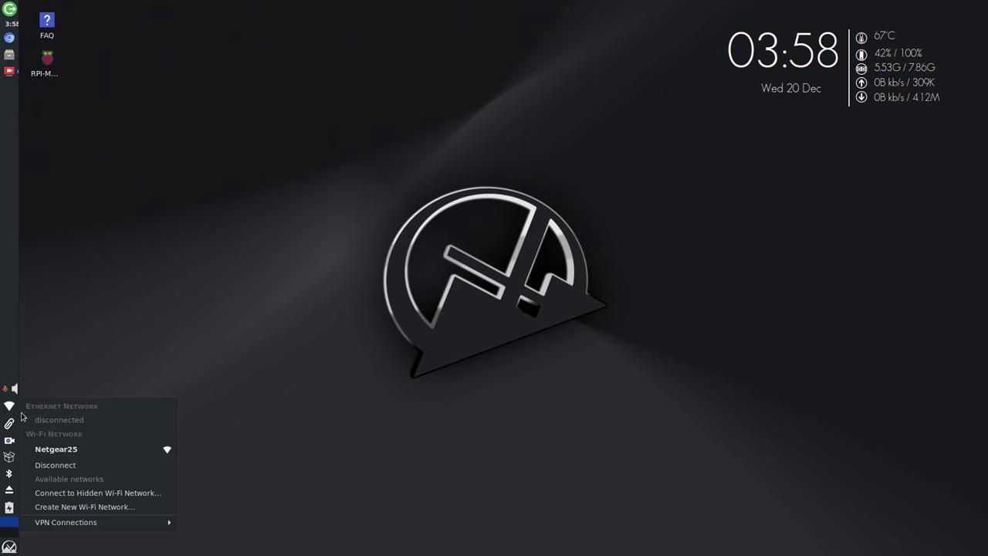
mouse_move(94, 525)
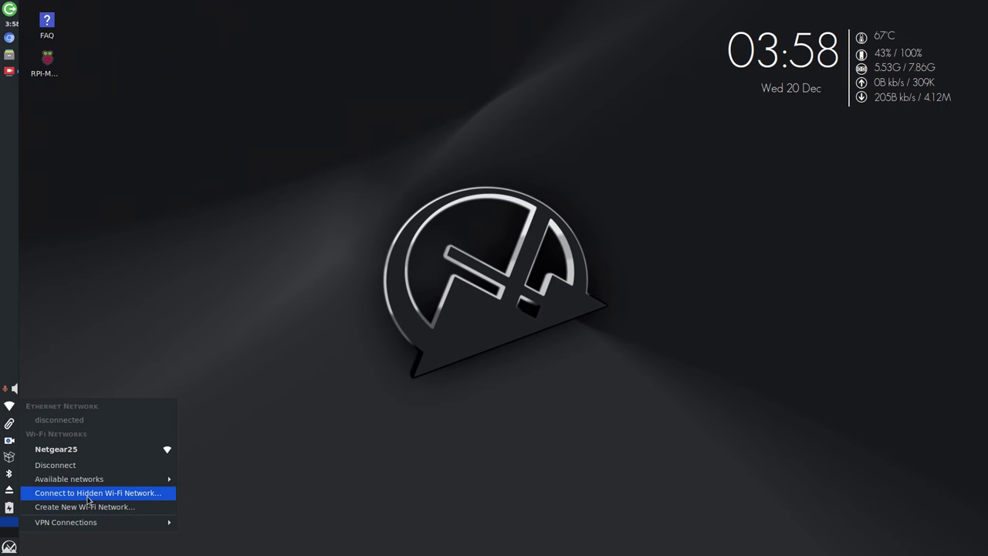
mouse_move(91, 483)
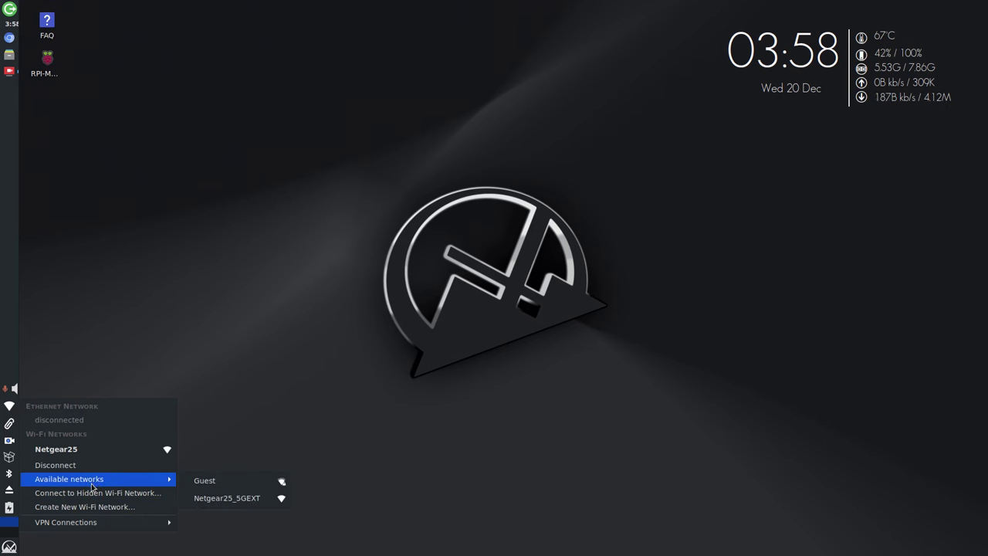
click(165, 283)
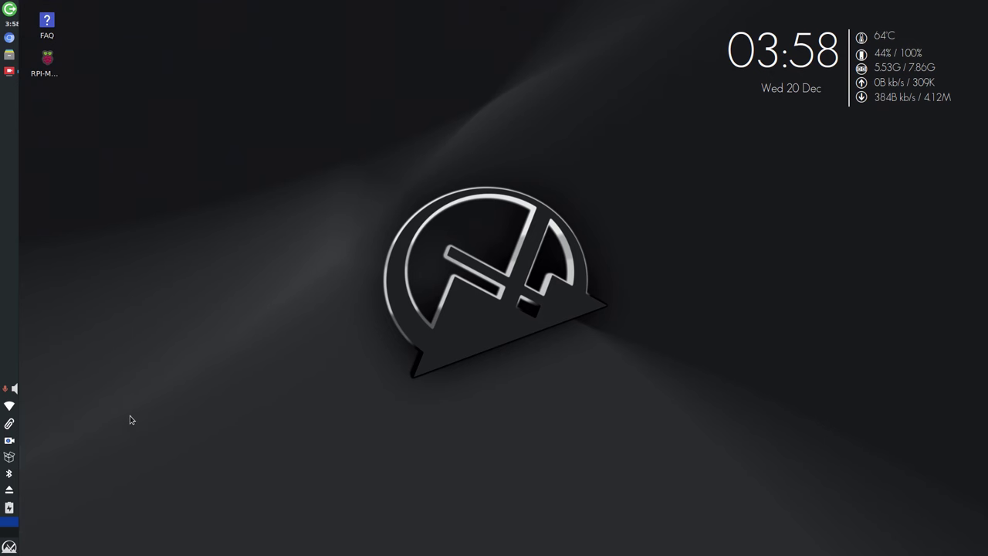
click(14, 390)
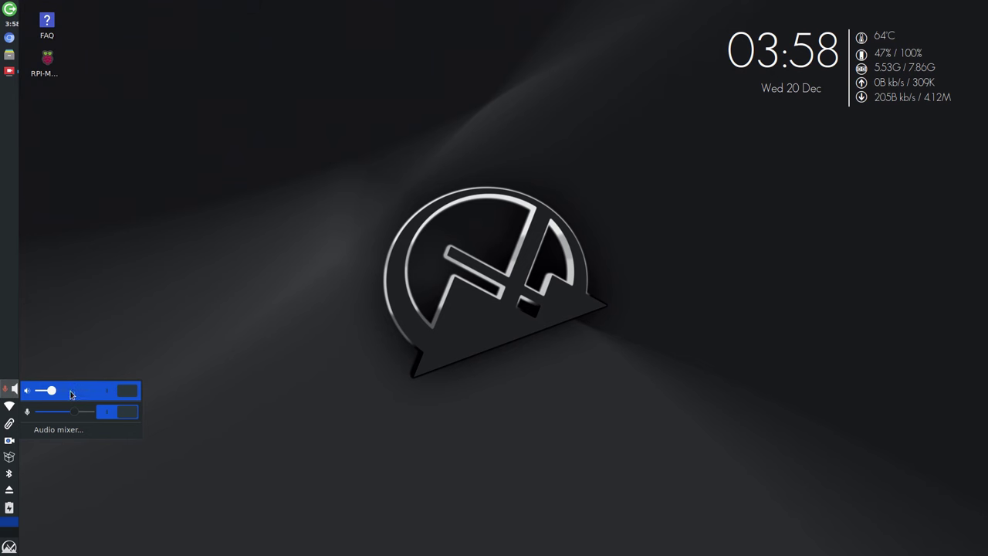
scroll(67, 398, down, 2)
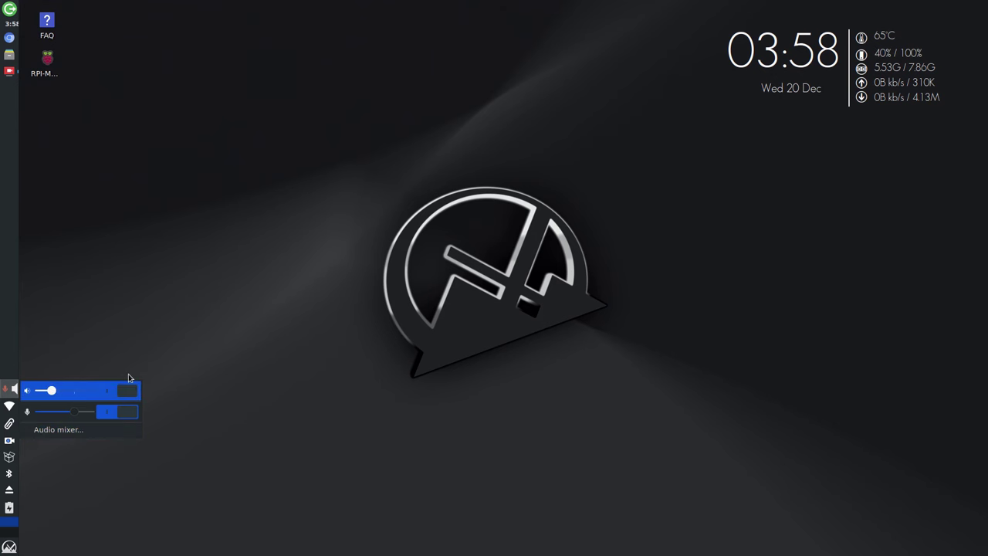
click(183, 286)
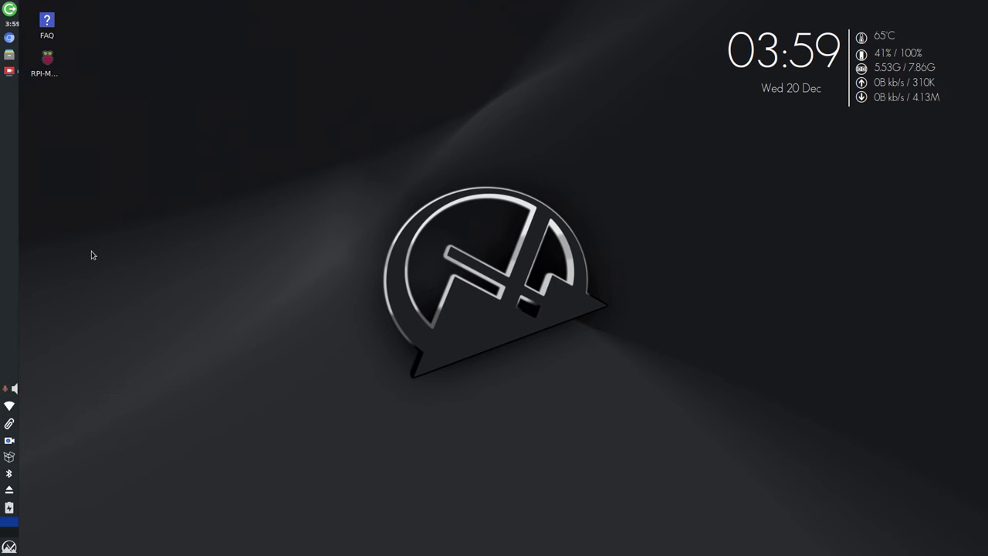
right_click(1, 214)
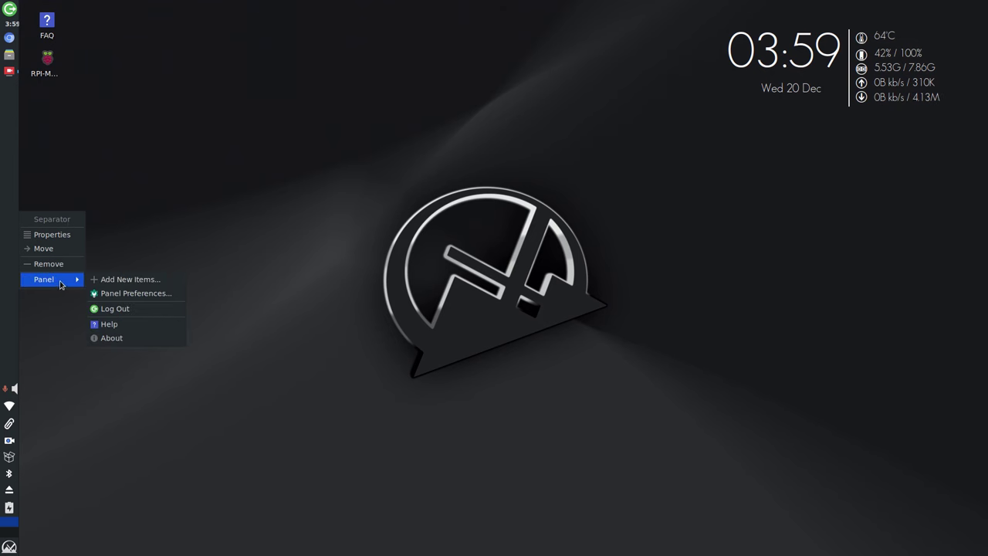
mouse_move(55, 286)
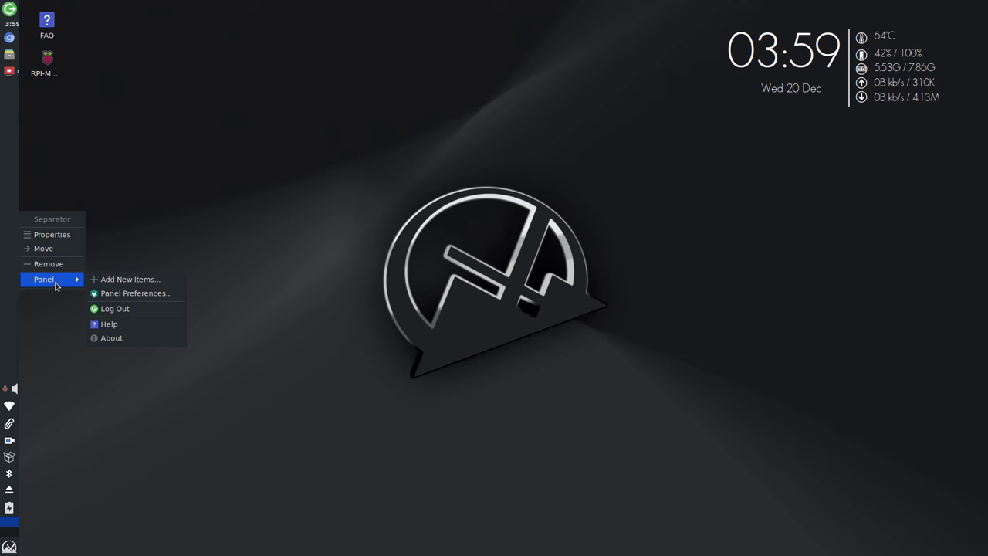
click(151, 294)
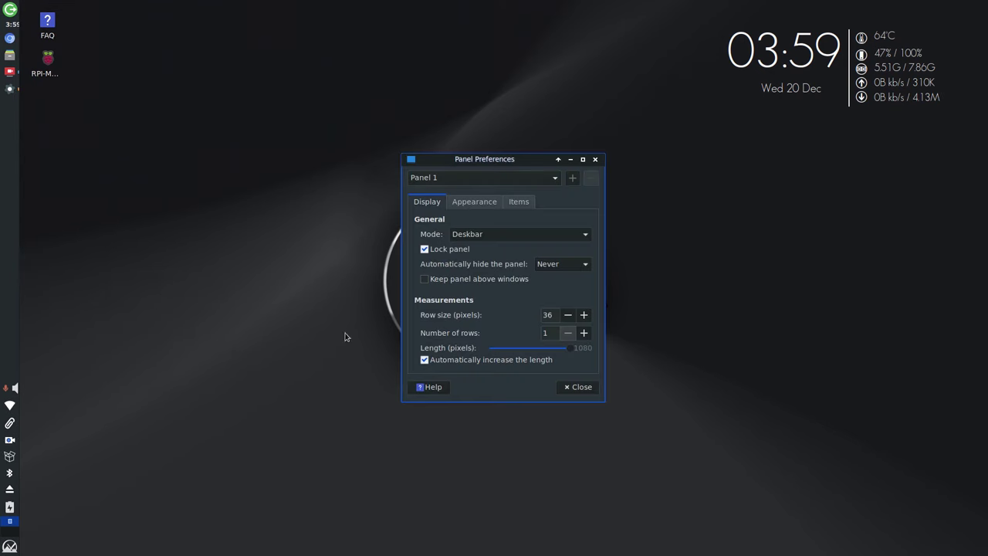
drag(447, 160, 452, 159)
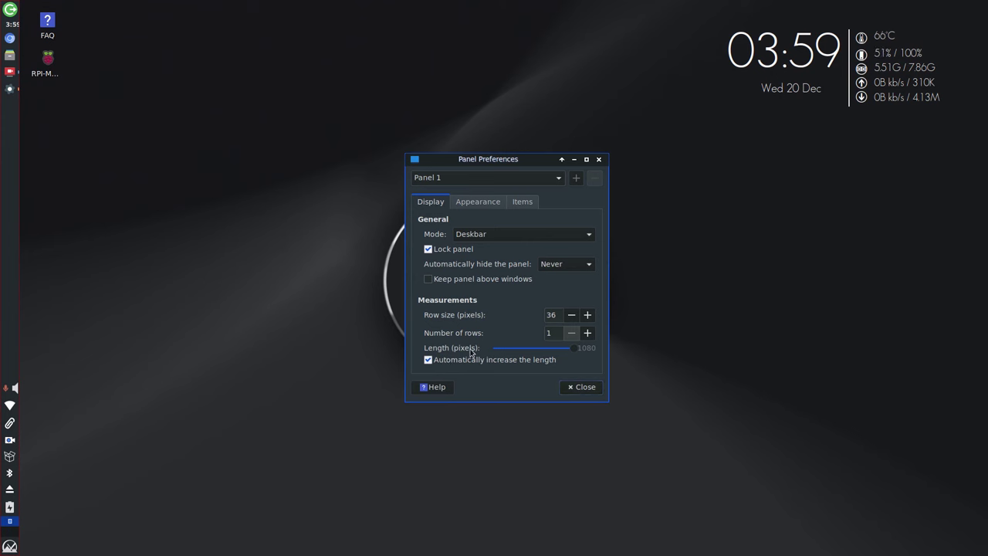
click(586, 388)
right_click(2, 282)
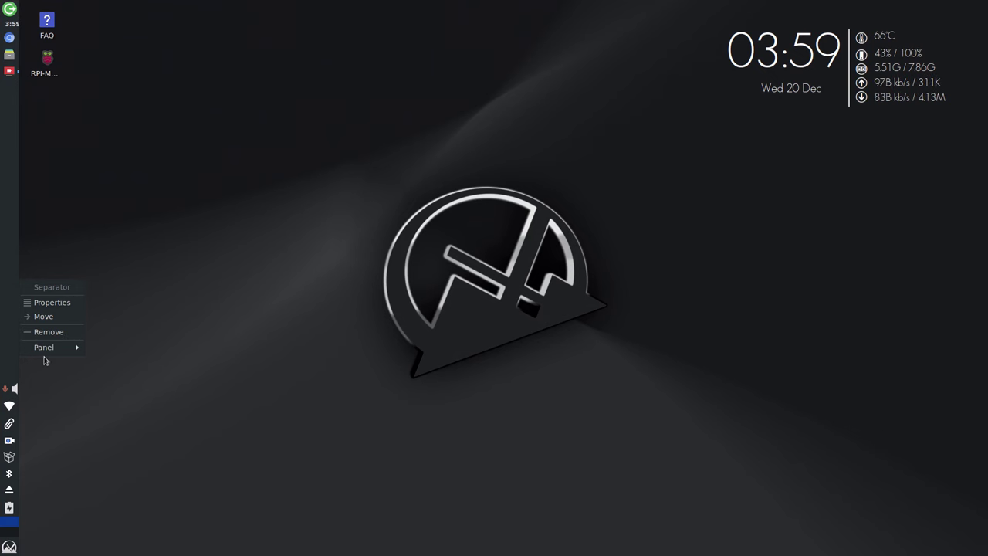
mouse_move(49, 351)
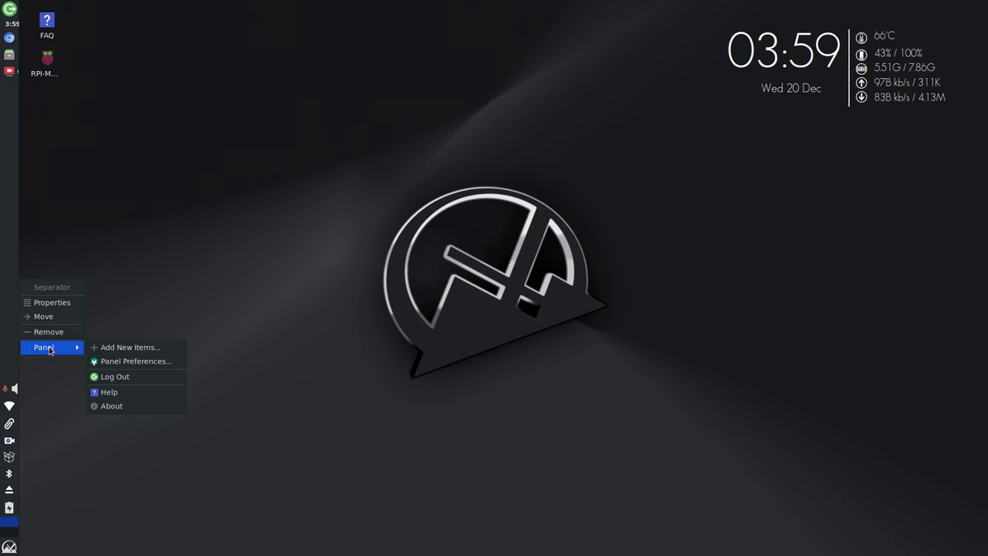
click(134, 352)
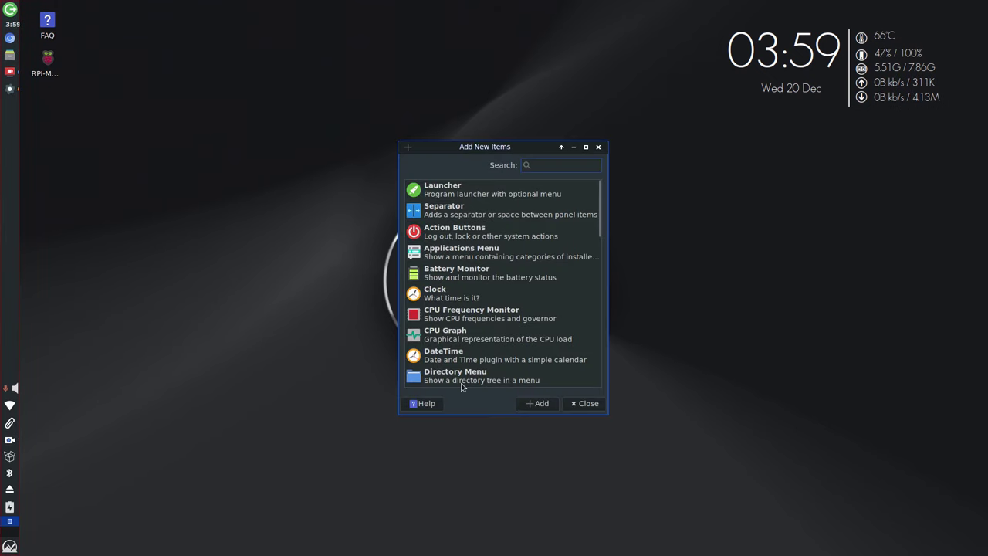
right_click(367, 464)
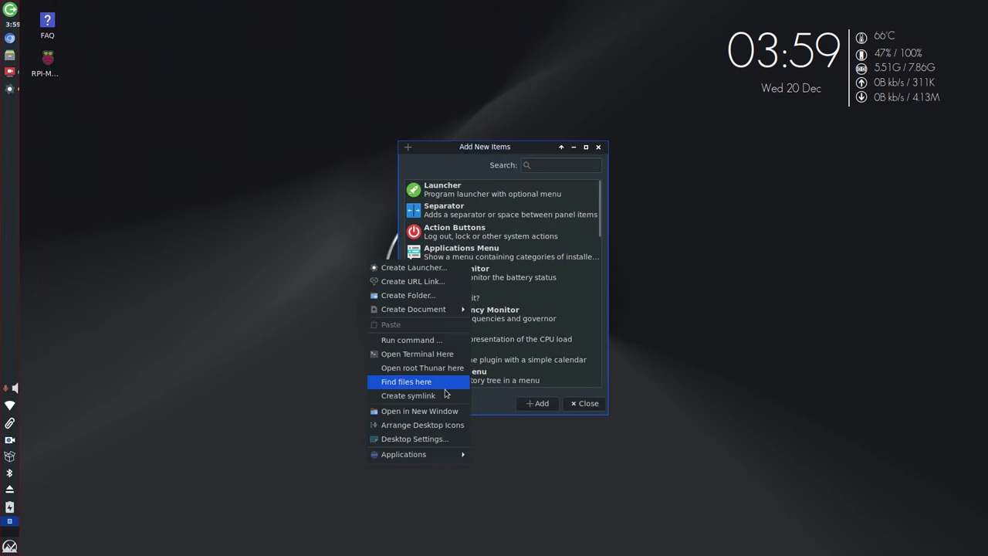
click(585, 406)
click(585, 407)
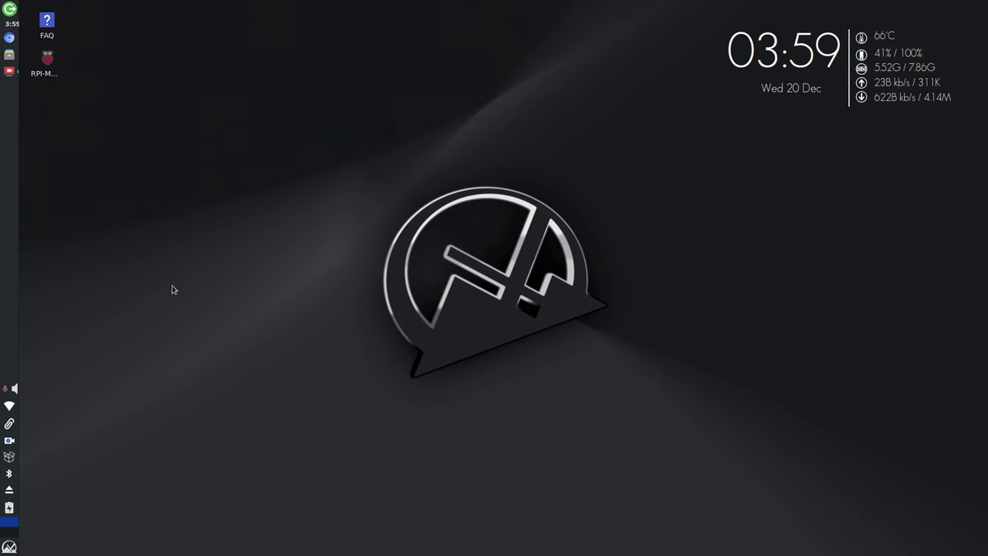
mouse_move(10, 72)
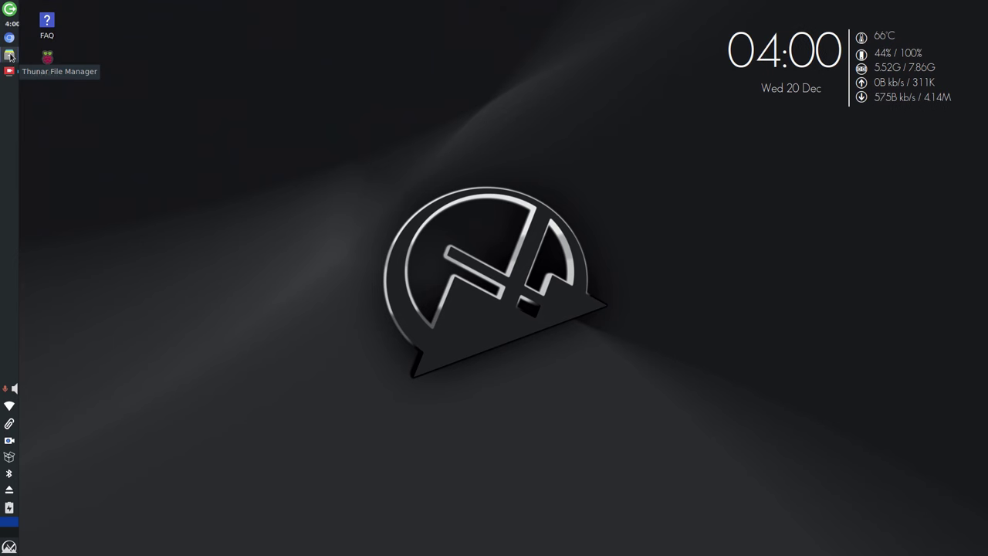
right_click(8, 58)
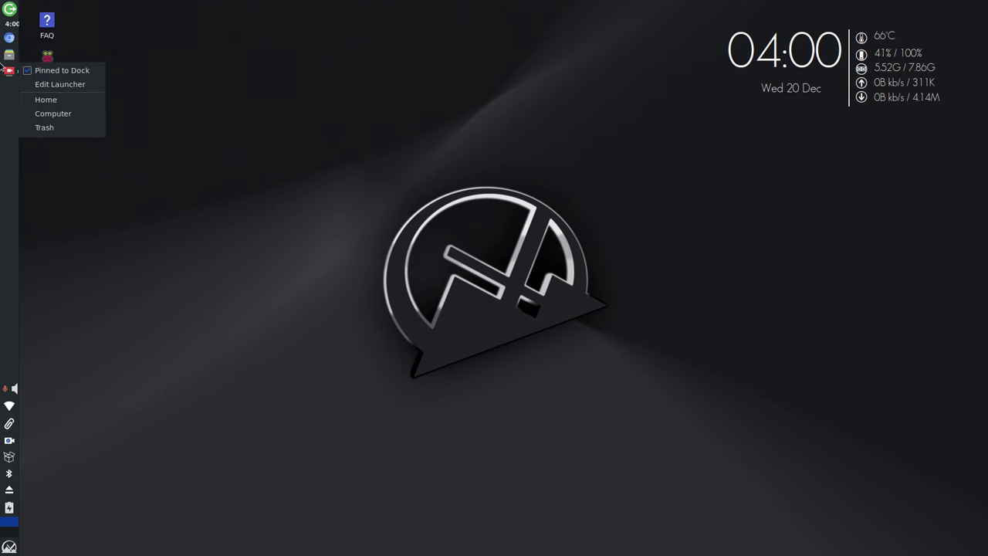
click(63, 197)
right_click(8, 40)
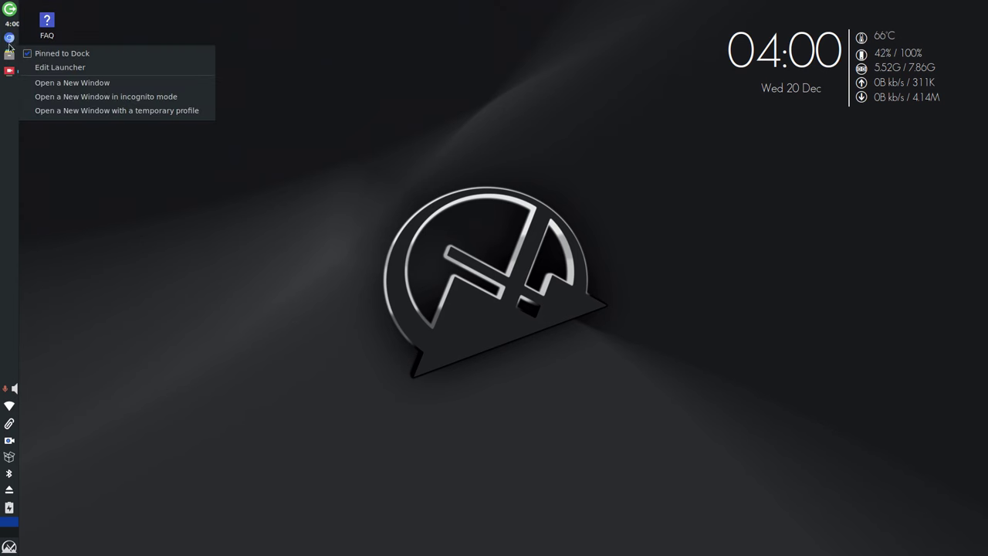
click(159, 235)
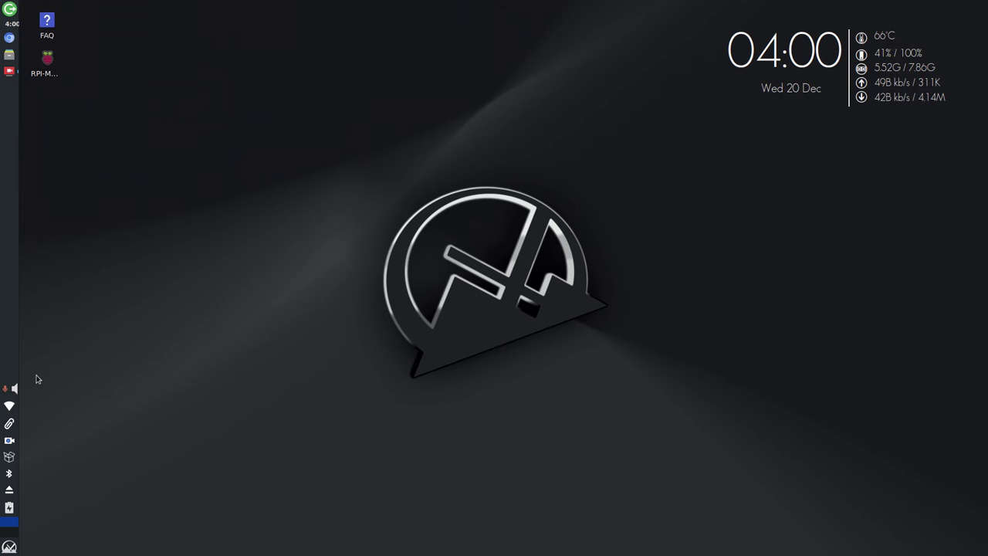